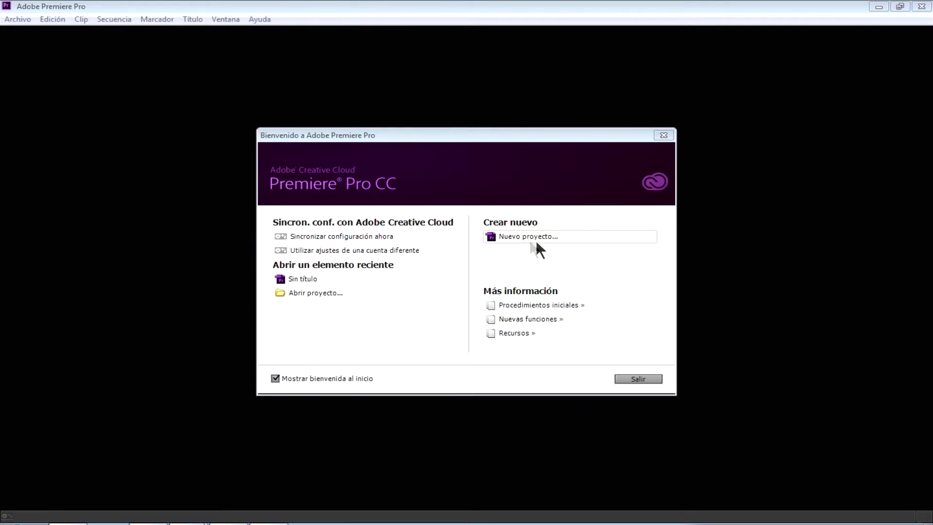
Step: Create a new project named 'resolucion'
{"action": "left_click", "coordinate": [520, 237]}
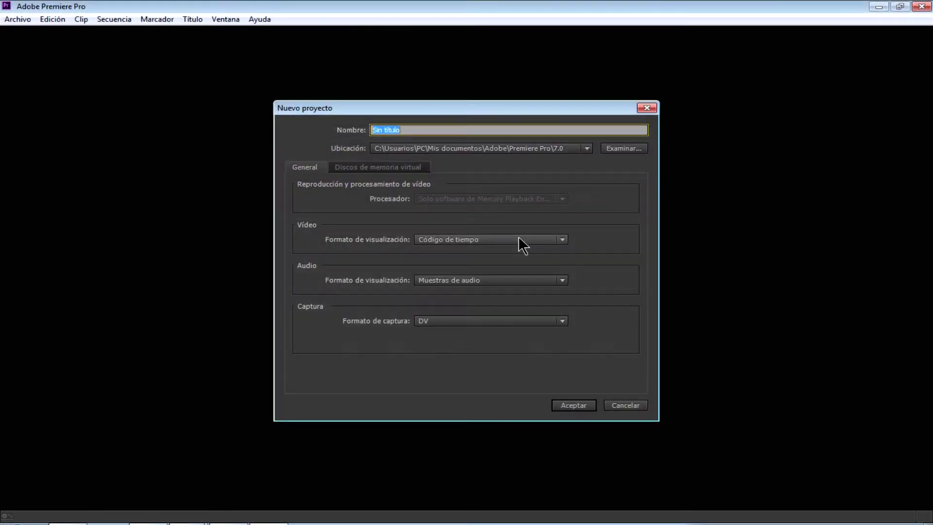
{"action": "left_click_drag", "start_coordinate": [412, 130], "coordinate": [370, 130]}
{"action": "type", "text": "re"}
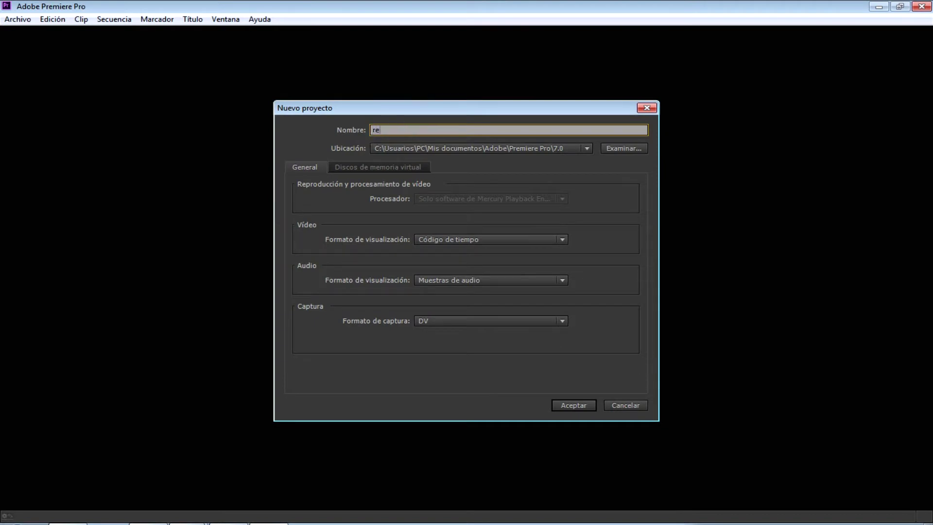
{"action": "type", "text": "solucion"}
{"action": "left_click", "coordinate": [570, 407]}
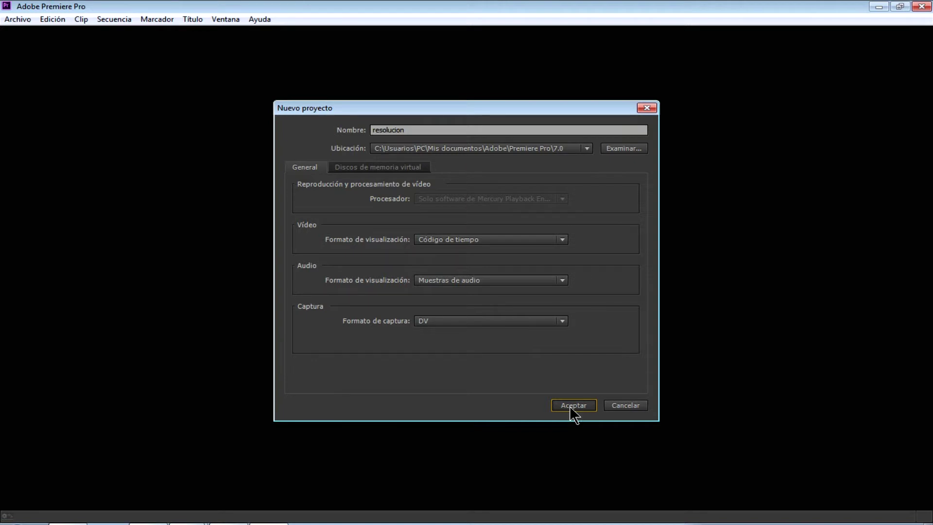
{"action": "left_click", "coordinate": [570, 406]}
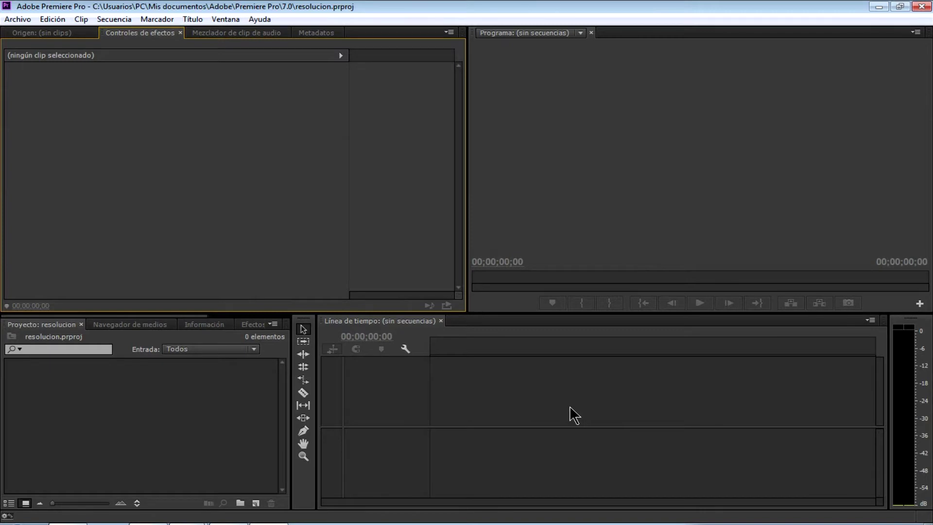
{"action": "left_click", "coordinate": [24, 22]}
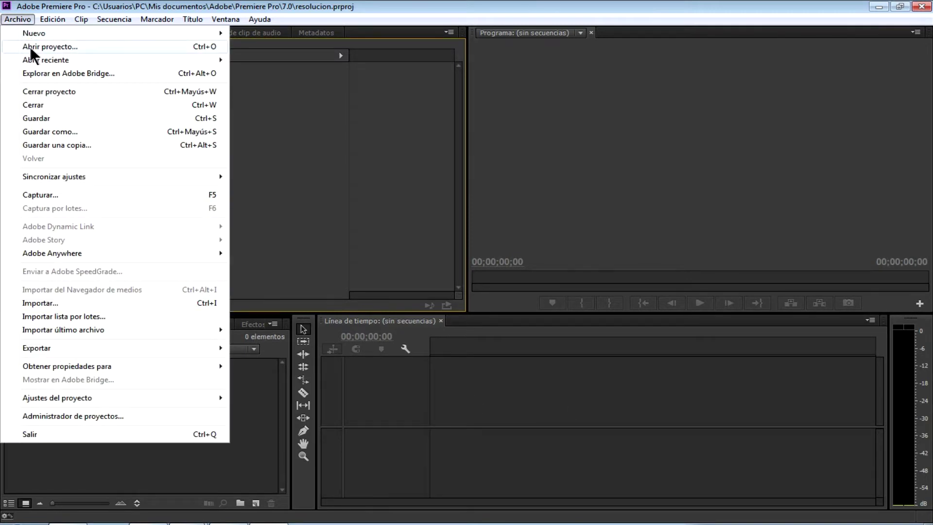
Step: Start a new sequence and pick the DV - PAL Pantalla ancha a 48 kHz preset
{"action": "mouse_move", "coordinate": [40, 33]}
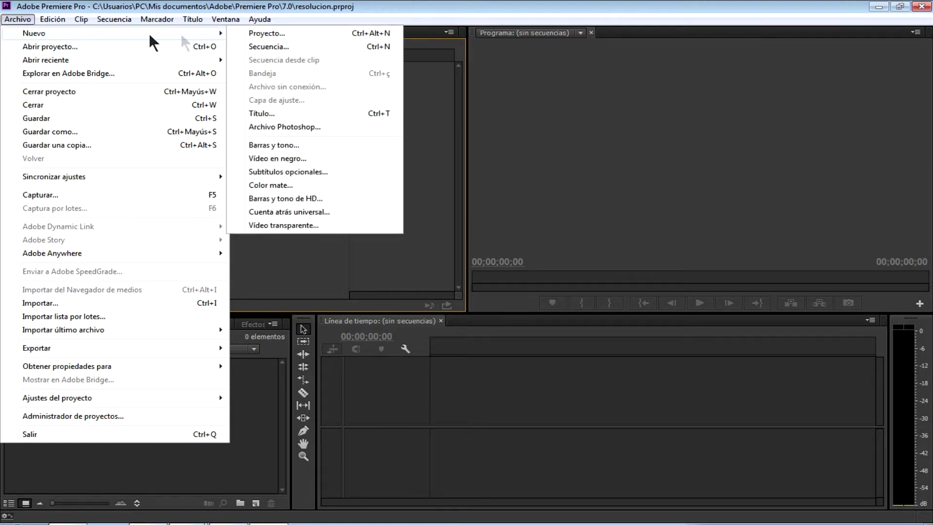
{"action": "left_click", "coordinate": [285, 47]}
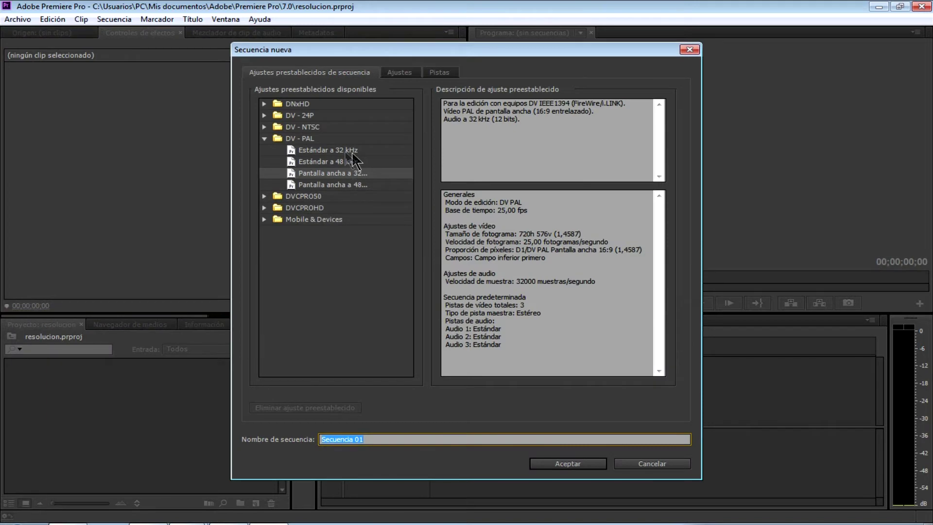
{"action": "left_click", "coordinate": [342, 151]}
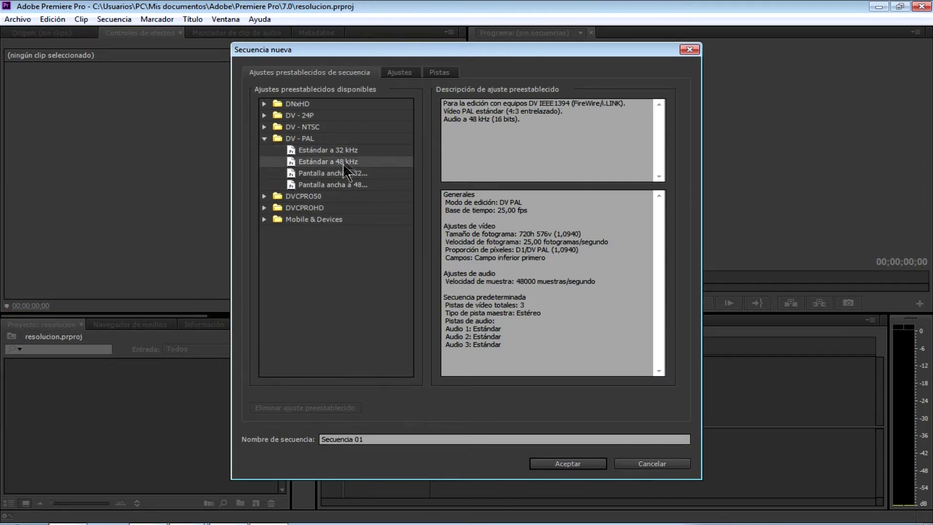
{"action": "left_click", "coordinate": [336, 164]}
{"action": "left_click", "coordinate": [344, 154]}
{"action": "left_click", "coordinate": [346, 163]}
{"action": "left_click", "coordinate": [347, 173]}
{"action": "left_click", "coordinate": [351, 184]}
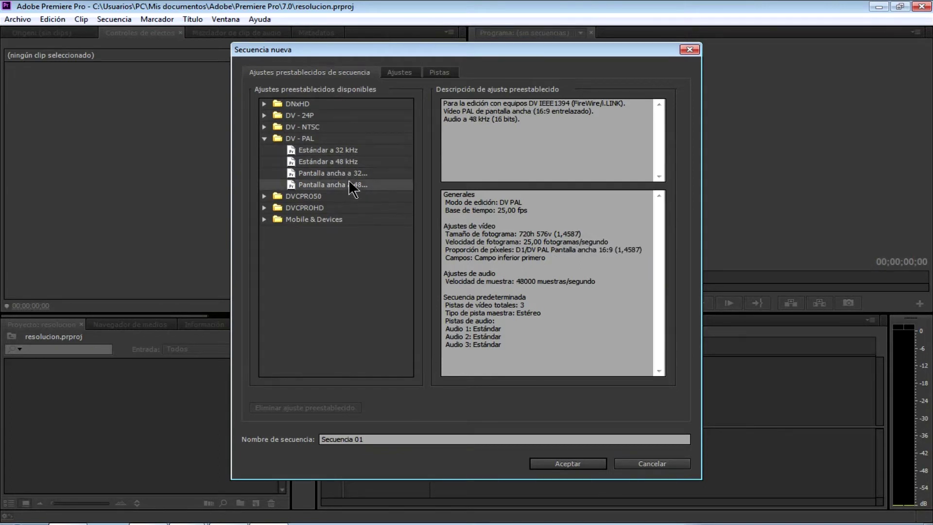
{"action": "left_click", "coordinate": [352, 173]}
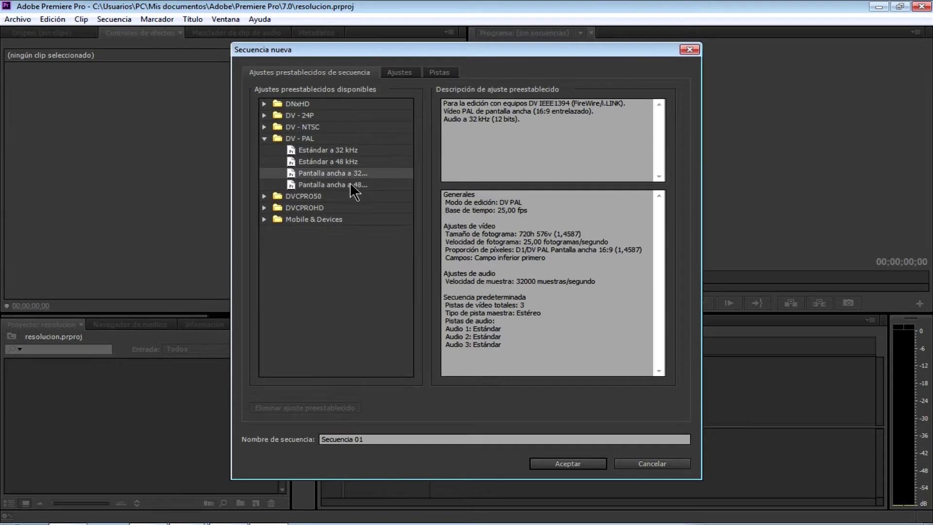
{"action": "left_click", "coordinate": [352, 184]}
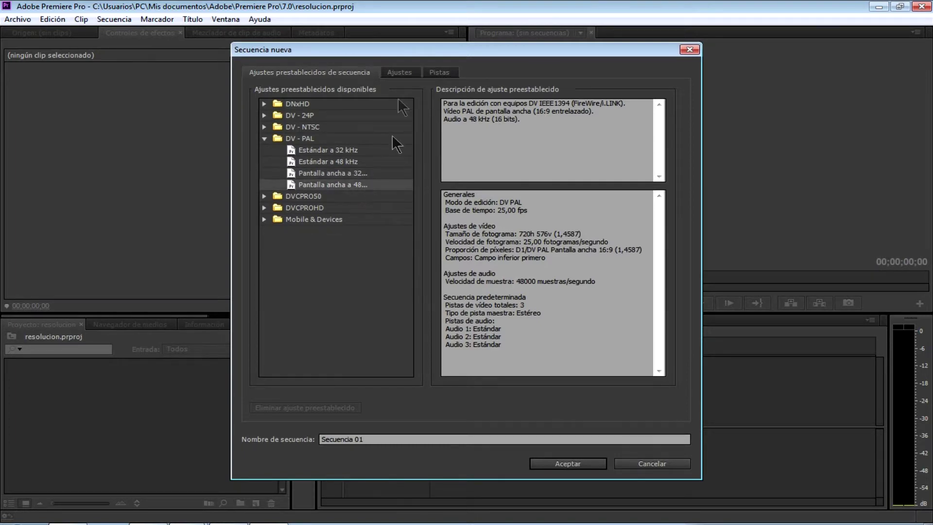
{"action": "left_click", "coordinate": [403, 72]}
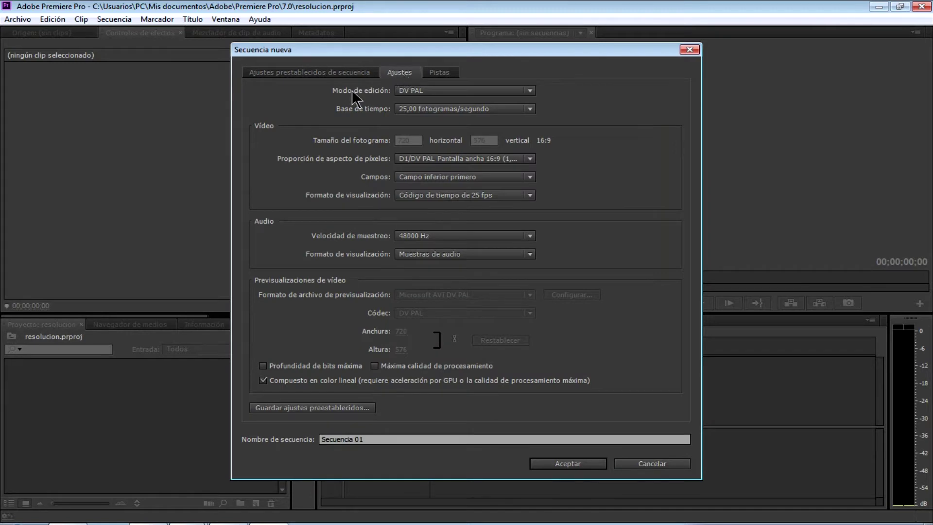
Step: Set the sequence's Modo de edición to DNX 145 1080i for a 1920×1080, 25 fps frame
{"action": "left_click", "coordinate": [427, 92]}
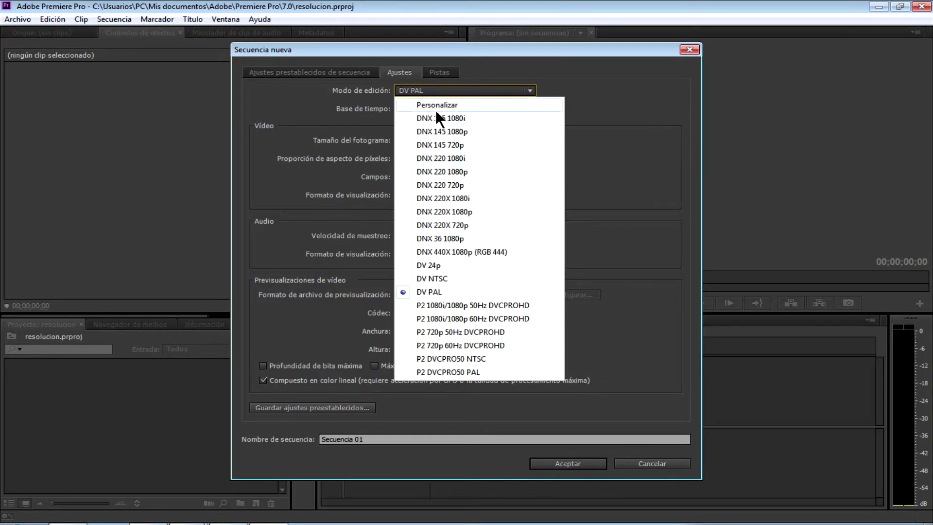
{"action": "left_click", "coordinate": [451, 144]}
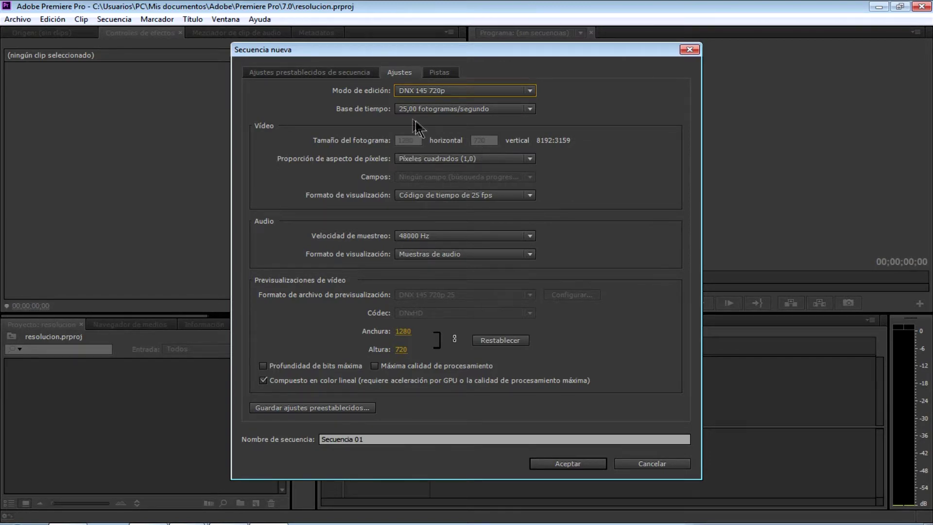
{"action": "left_click", "coordinate": [432, 90]}
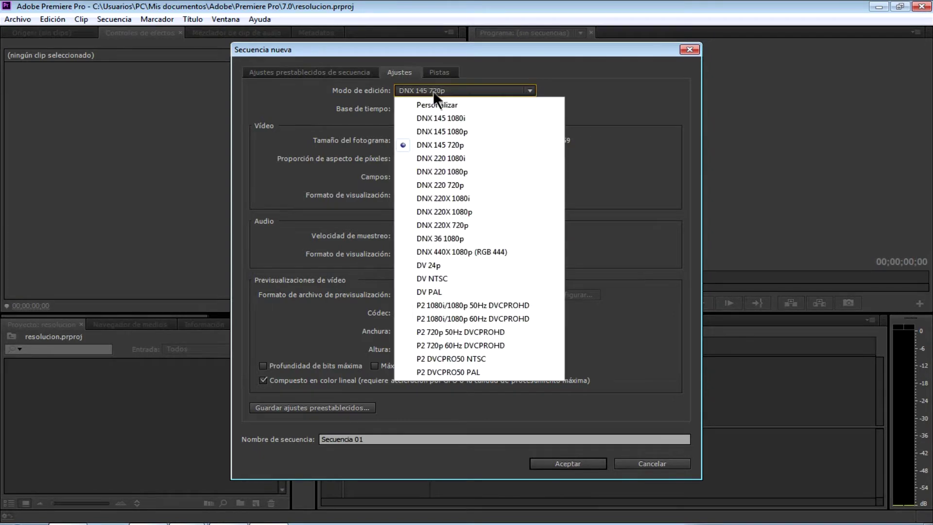
{"action": "left_click", "coordinate": [433, 118]}
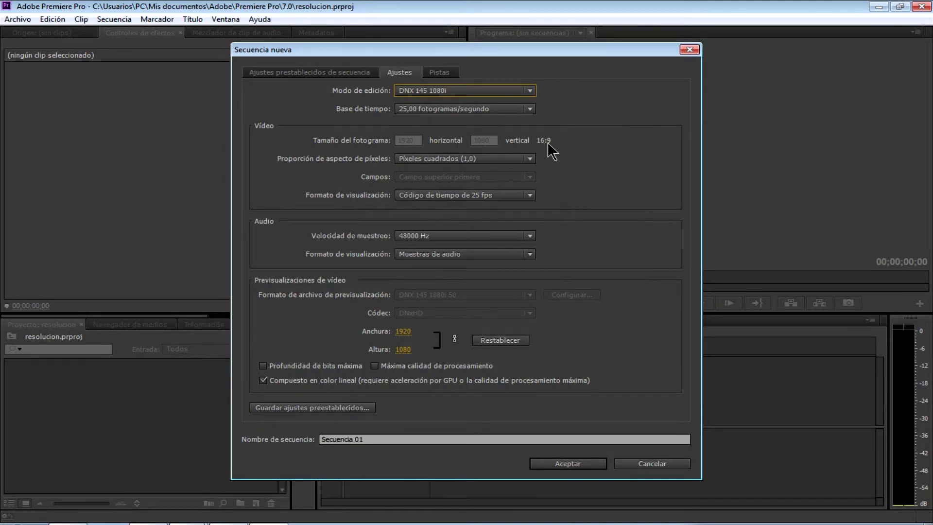
{"action": "left_click", "coordinate": [442, 90]}
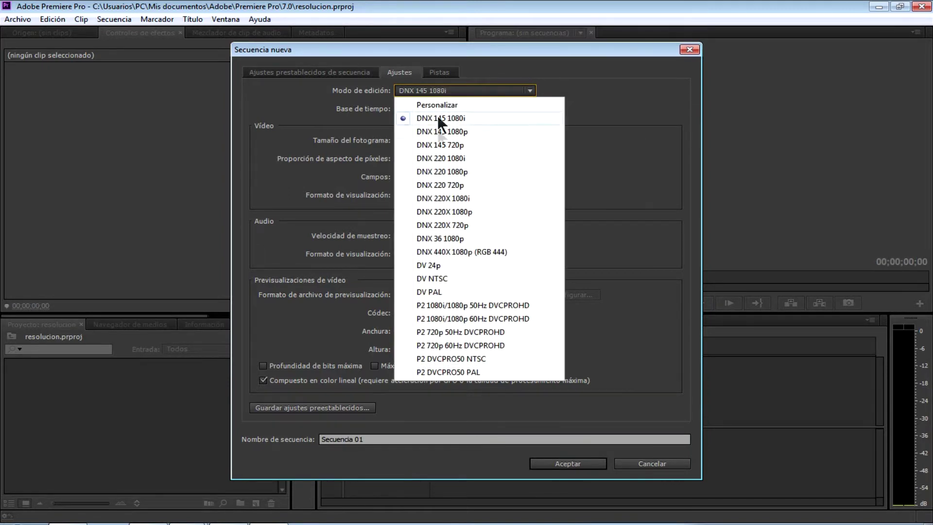
{"action": "left_click", "coordinate": [445, 145]}
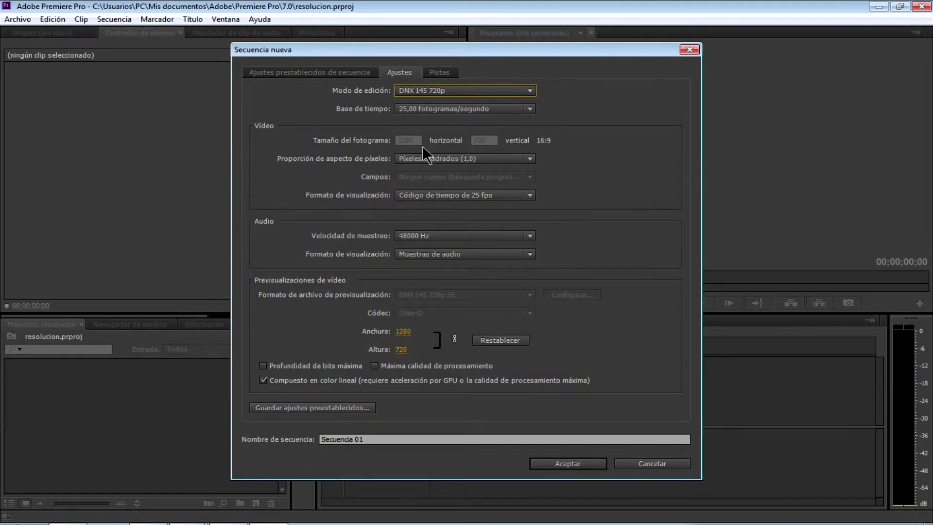
{"action": "left_click", "coordinate": [464, 90]}
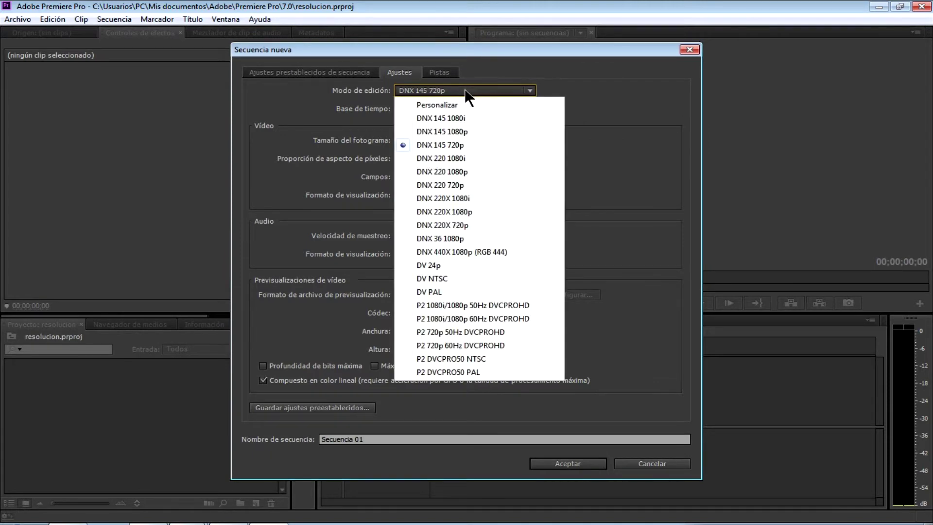
{"action": "left_click", "coordinate": [456, 118]}
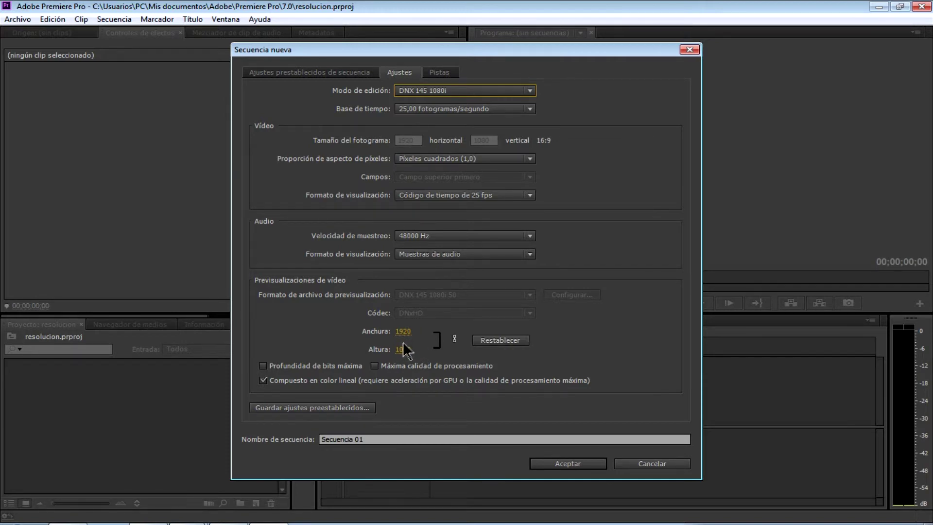
Step: Set the timebase to 29,97 fotogramas/segundo and create Secuencia 01
{"action": "left_click", "coordinate": [416, 109]}
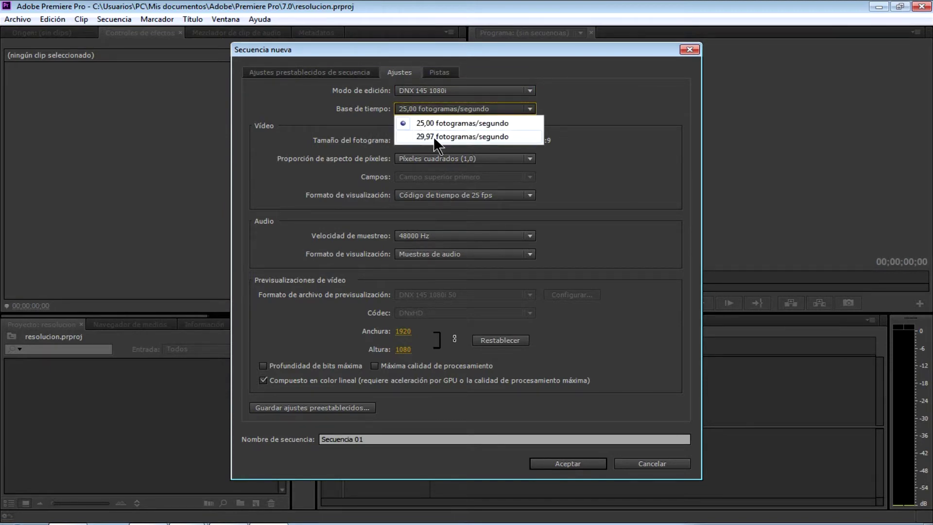
{"action": "left_click", "coordinate": [434, 136]}
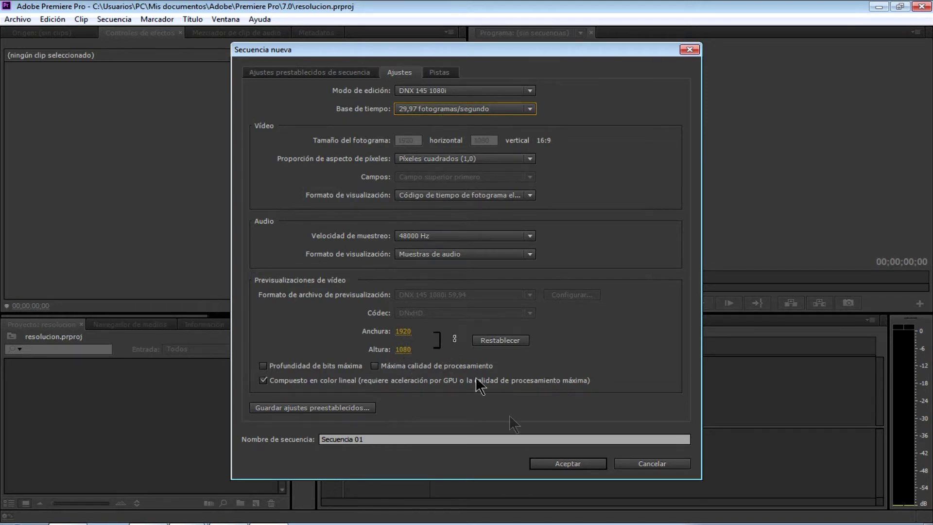
{"action": "left_click", "coordinate": [561, 462]}
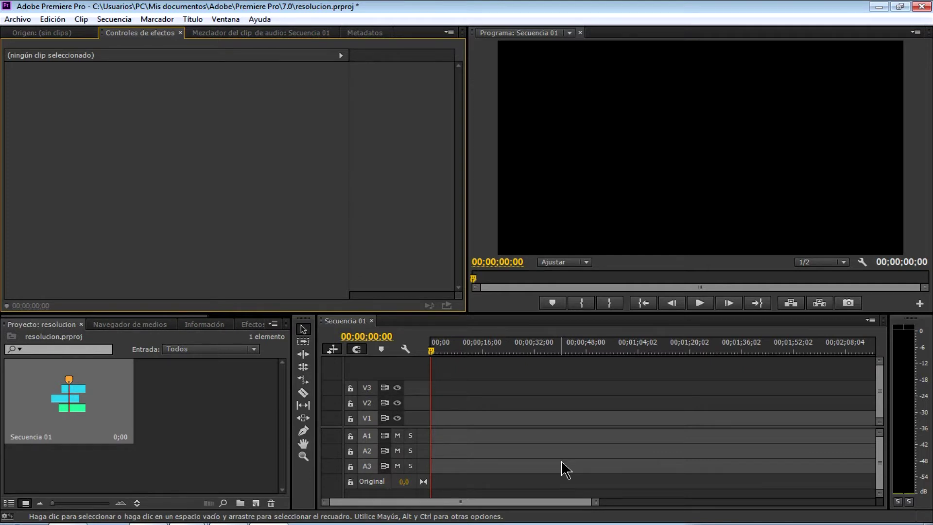
{"action": "left_click", "coordinate": [28, 22]}
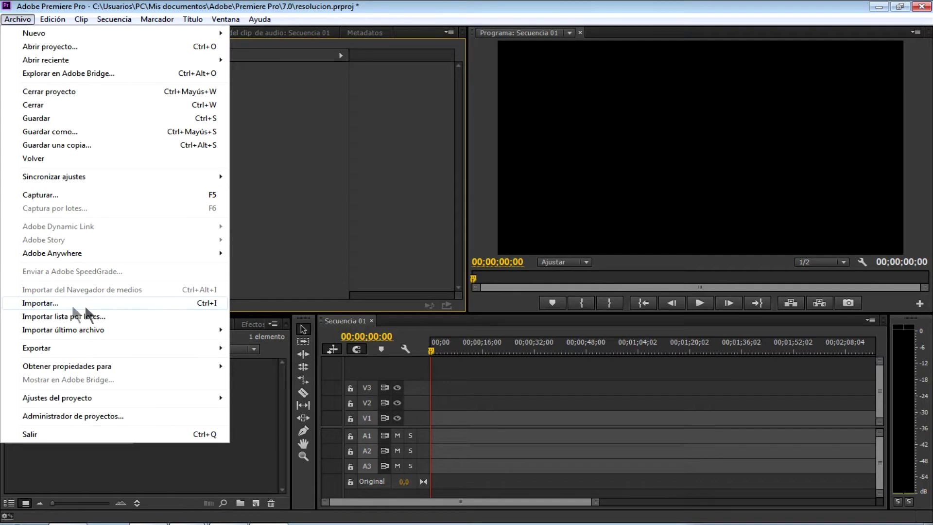
Step: Import 'Poema de Amor creado con Power Point' and drag it to the start of the timeline
{"action": "left_click", "coordinate": [43, 302]}
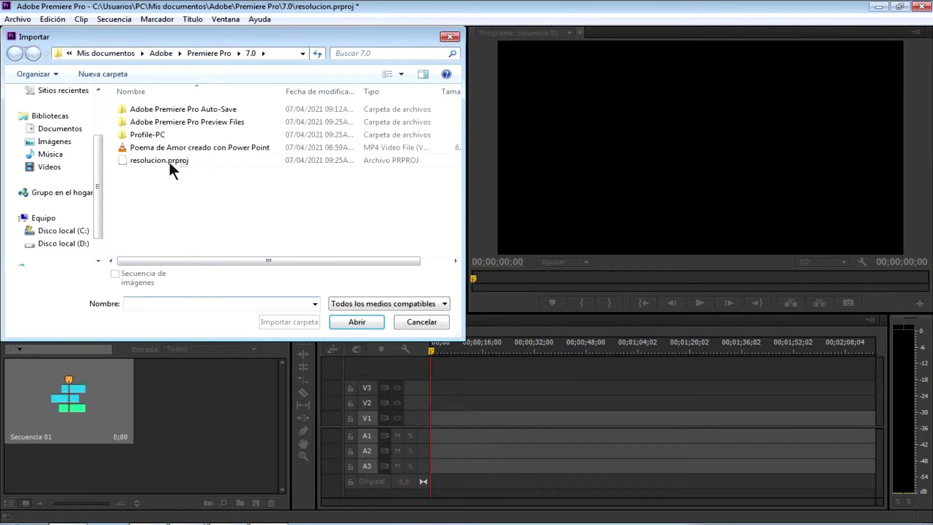
{"action": "left_click", "coordinate": [205, 147]}
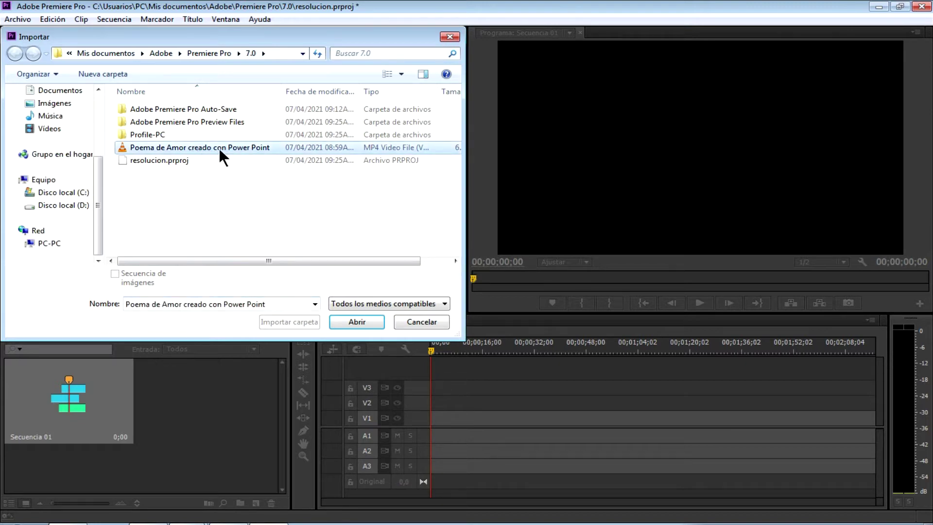
{"action": "left_click", "coordinate": [347, 323]}
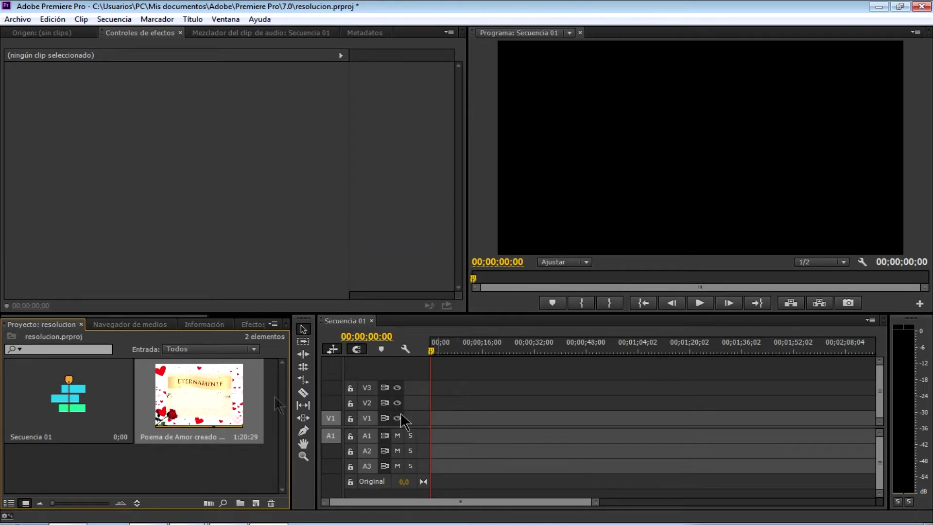
{"action": "left_click_drag", "start_coordinate": [265, 413], "coordinate": [440, 427]}
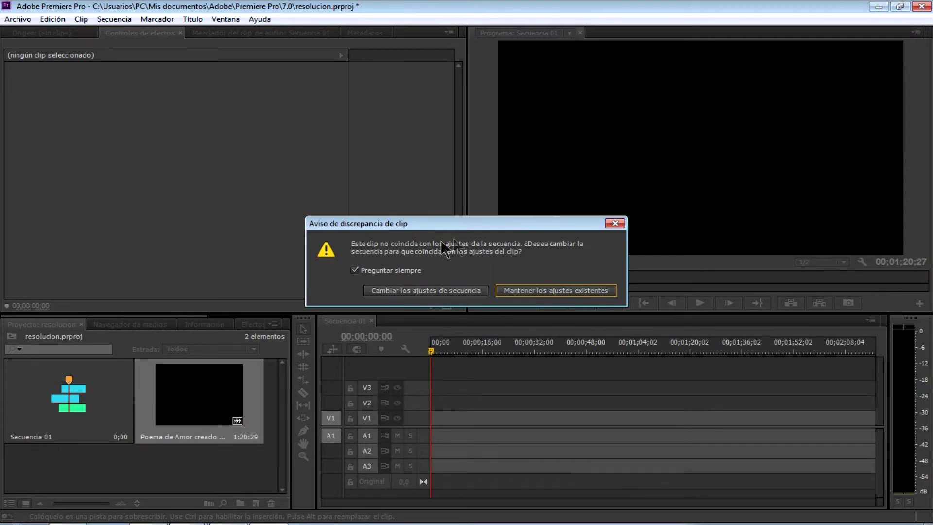
Step: Keep the existing sequence settings and select the clip on the timeline
{"action": "left_click", "coordinate": [541, 291]}
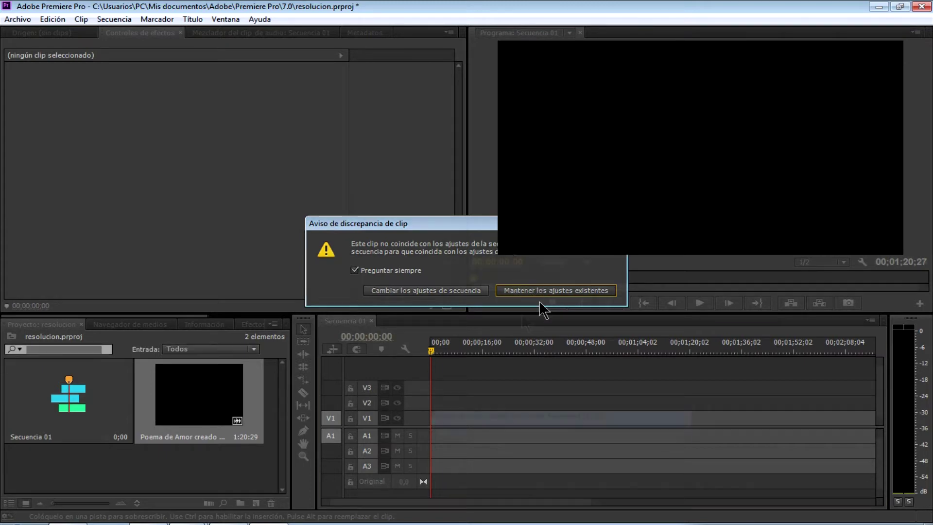
{"action": "left_click", "coordinate": [523, 415]}
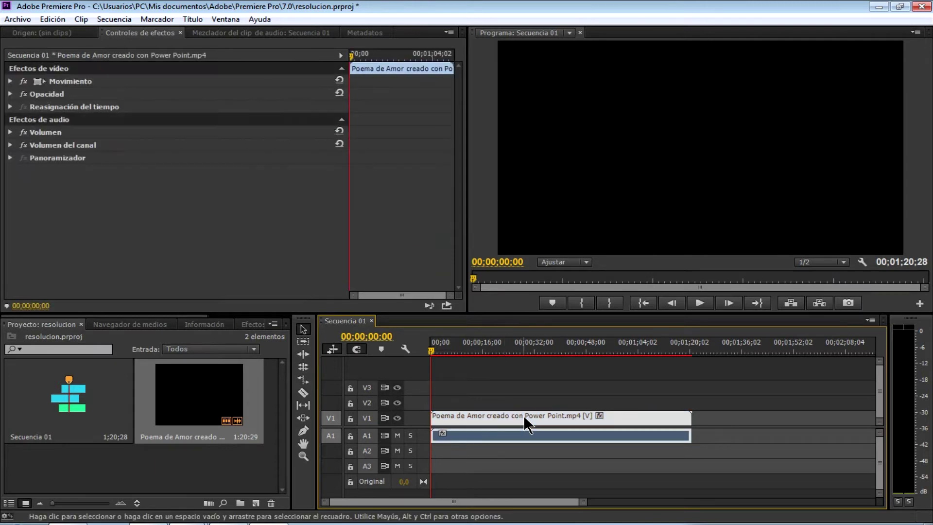
Step: Preview the clip at roughly 32, 54 and 26 seconds on the time ruler
{"action": "left_click", "coordinate": [534, 349]}
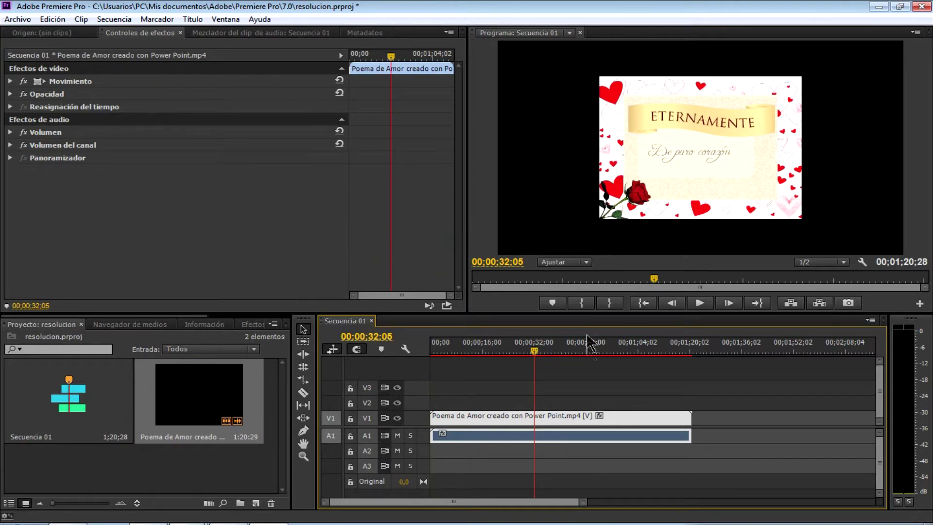
{"action": "left_click", "coordinate": [607, 350]}
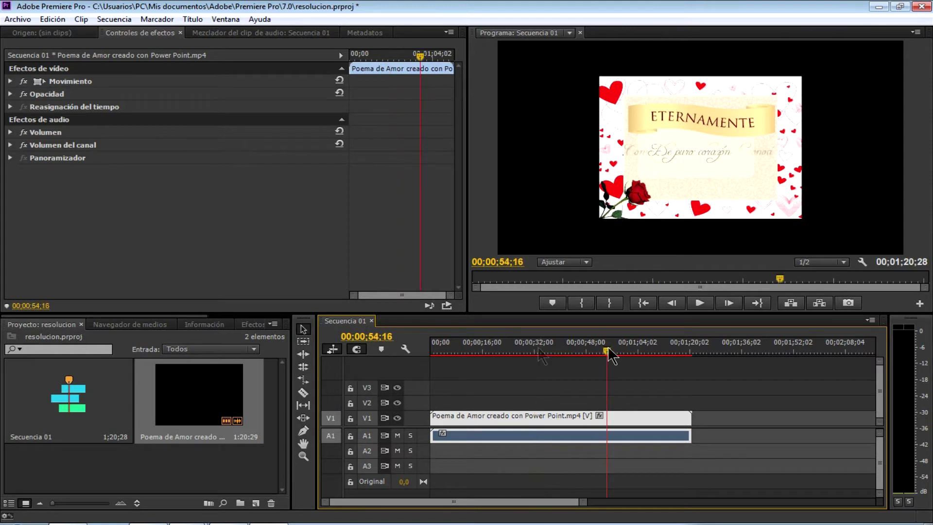
{"action": "left_click", "coordinate": [517, 350]}
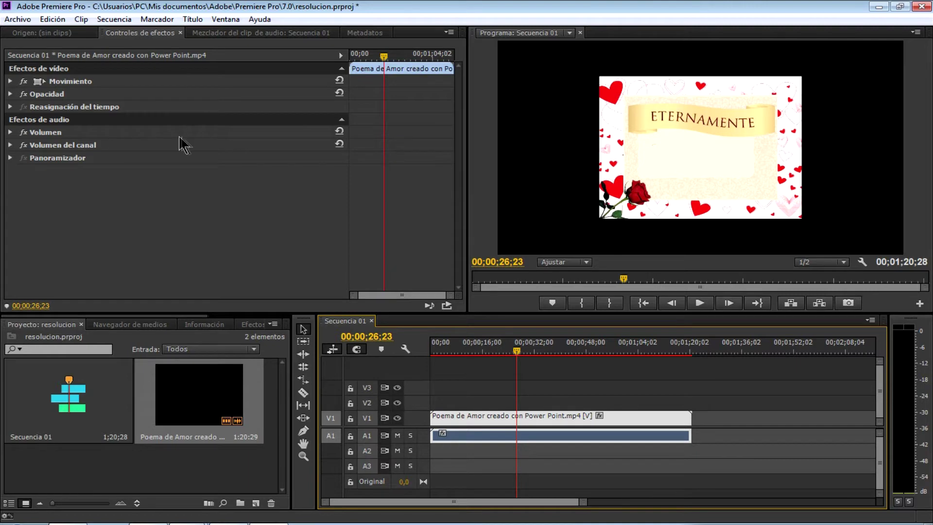
Step: Expand the clip's Movimiento and Escala properties and uncheck Escala uniforme
{"action": "left_click", "coordinate": [56, 34]}
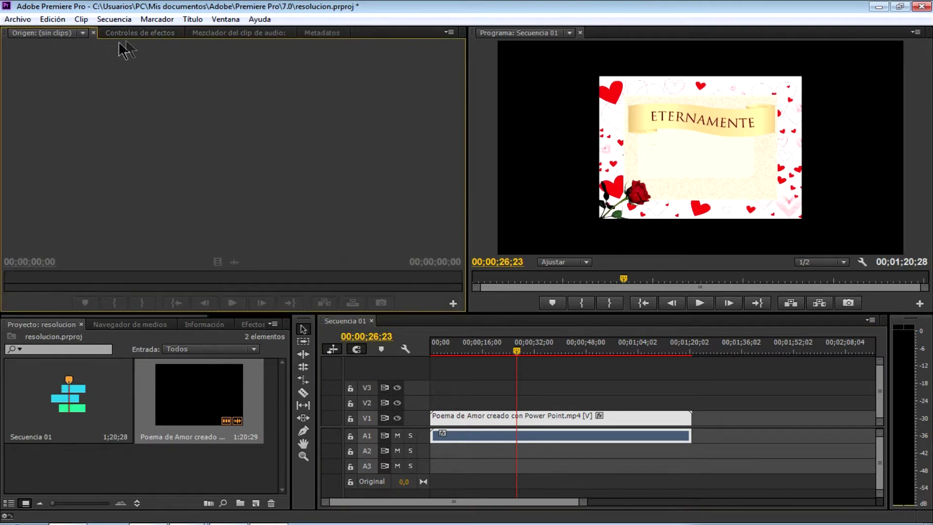
{"action": "left_click", "coordinate": [140, 33]}
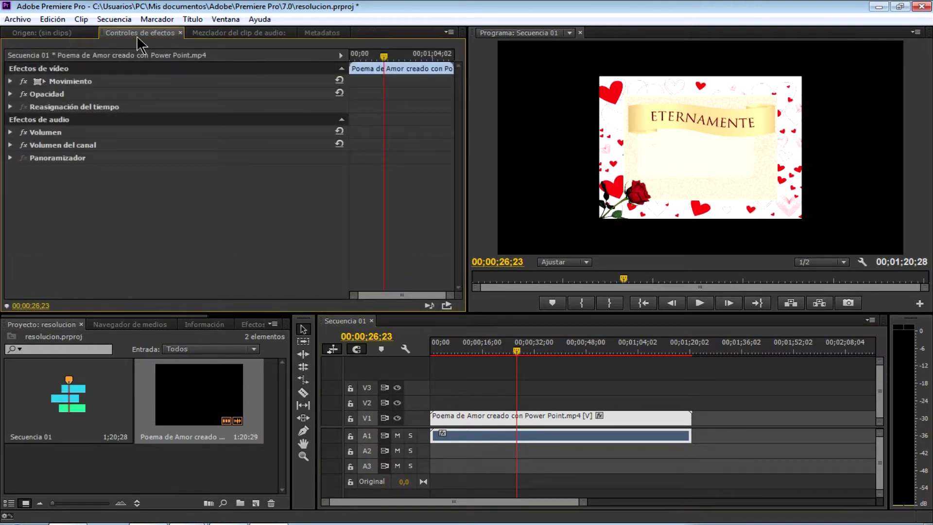
{"action": "left_click", "coordinate": [474, 414]}
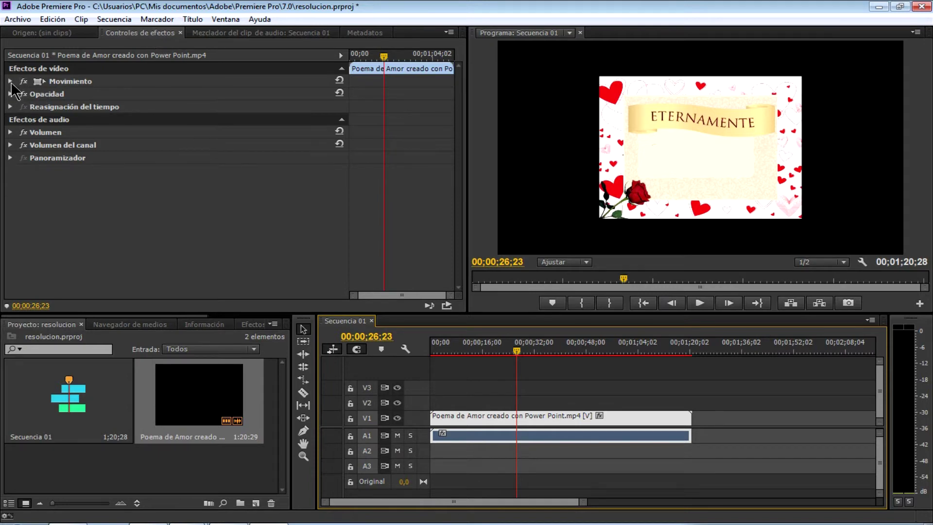
{"action": "left_click", "coordinate": [80, 83]}
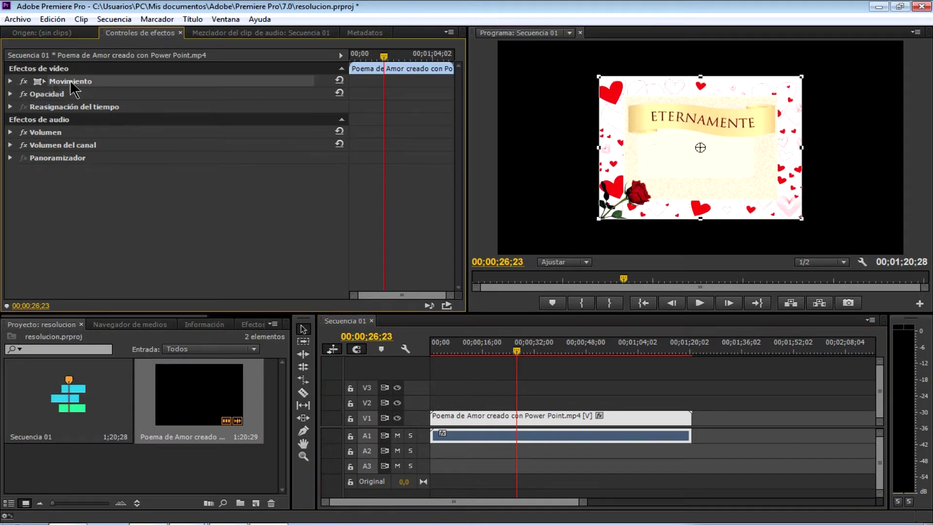
{"action": "left_click", "coordinate": [10, 83]}
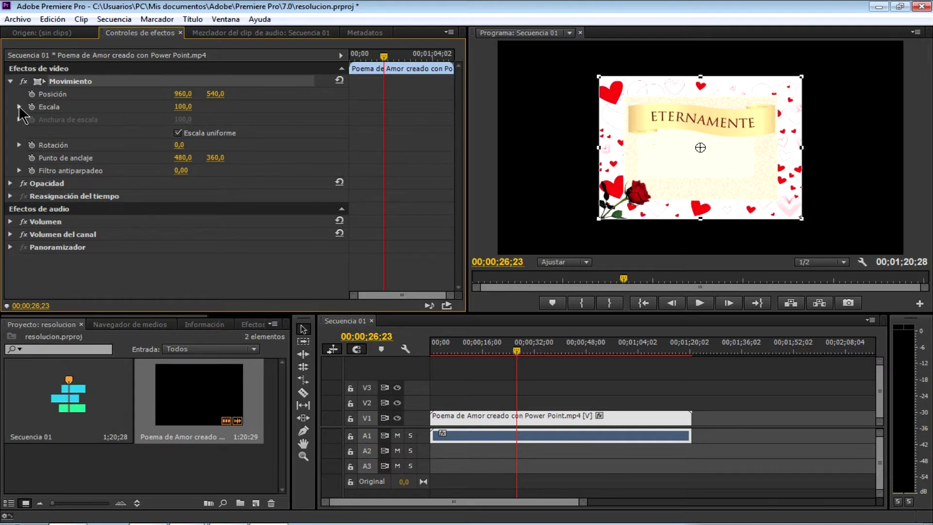
{"action": "left_click", "coordinate": [20, 107]}
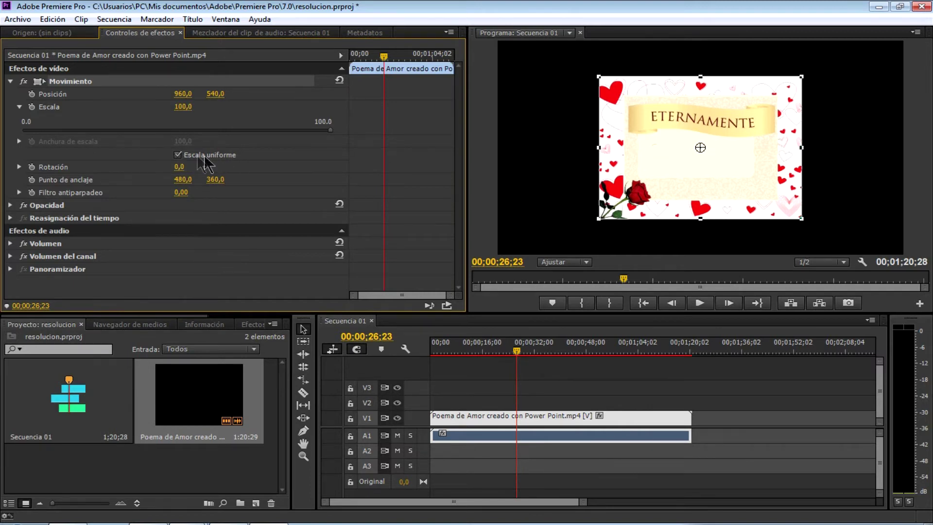
{"action": "left_click", "coordinate": [177, 155]}
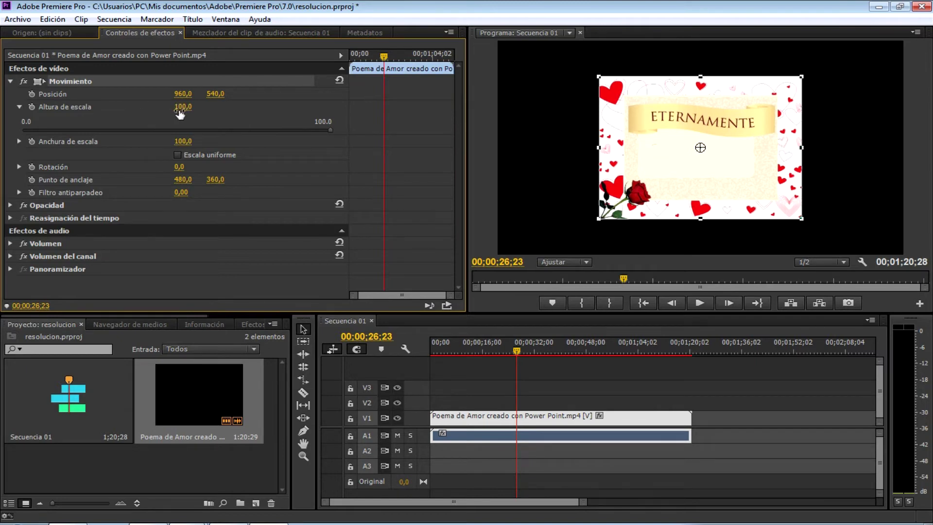
Step: Scale the clip to height 149,0 and width 199,0 so it fills the frame
{"action": "left_click_drag", "start_coordinate": [177, 111], "coordinate": [206, 106]}
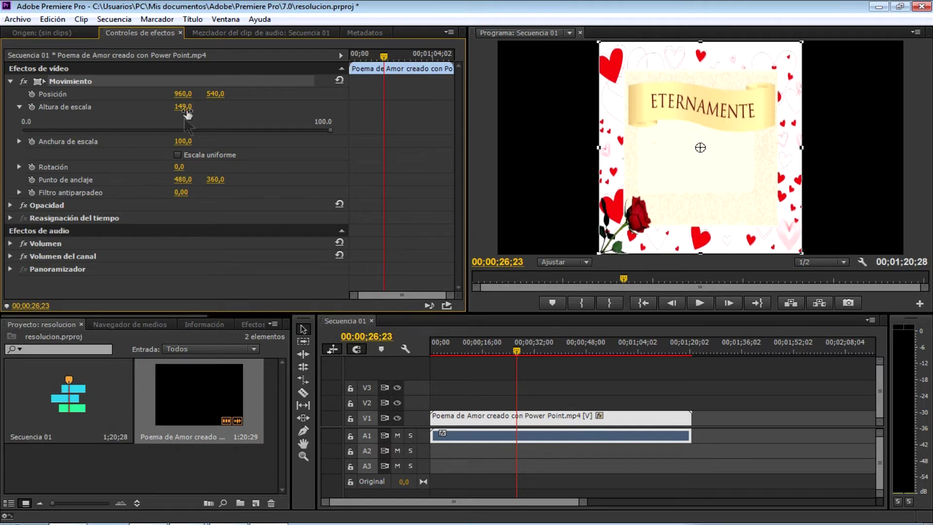
{"action": "left_click_drag", "start_coordinate": [183, 141], "coordinate": [231, 142]}
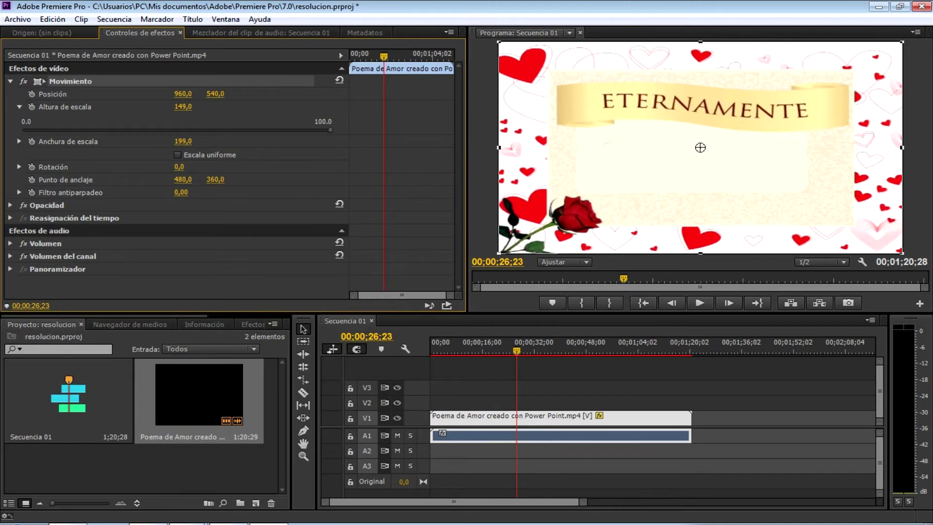
{"action": "left_click_drag", "start_coordinate": [231, 142], "coordinate": [231, 142]}
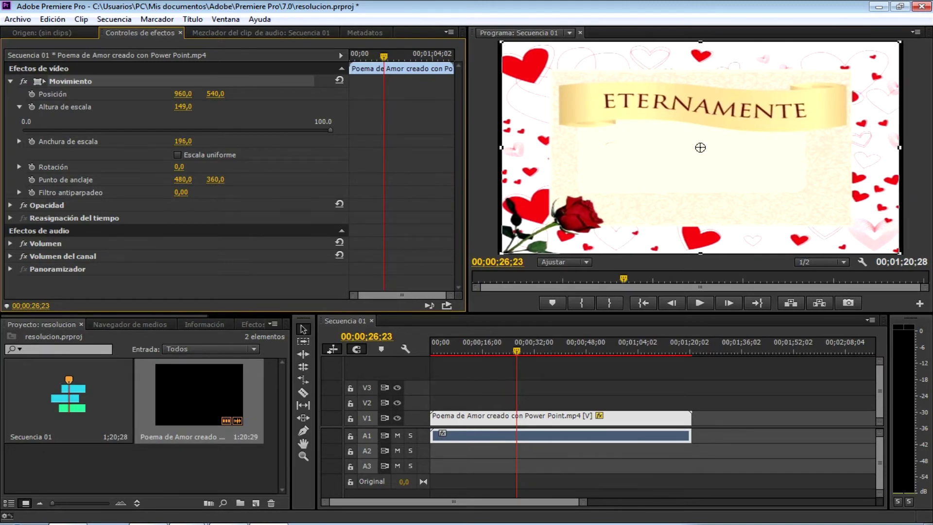
{"action": "left_click_drag", "start_coordinate": [231, 141], "coordinate": [231, 141]}
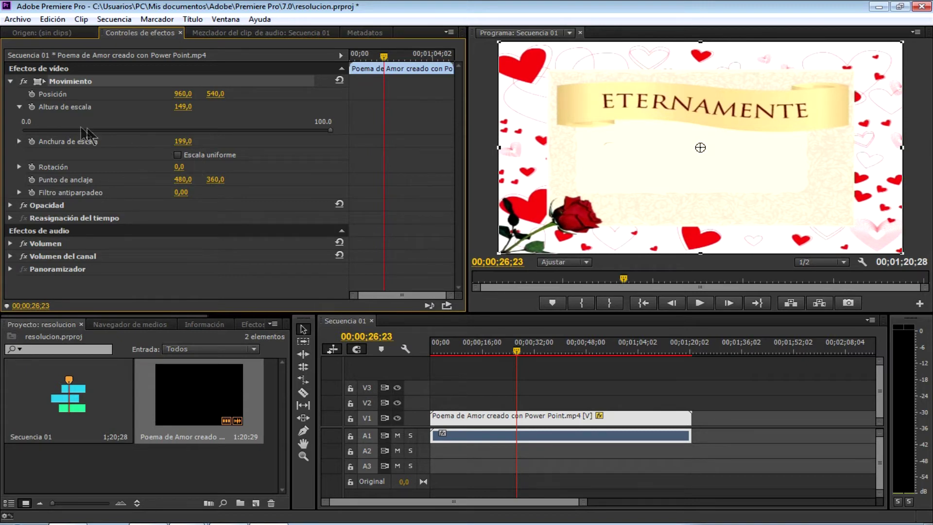
{"action": "left_click", "coordinate": [20, 107]}
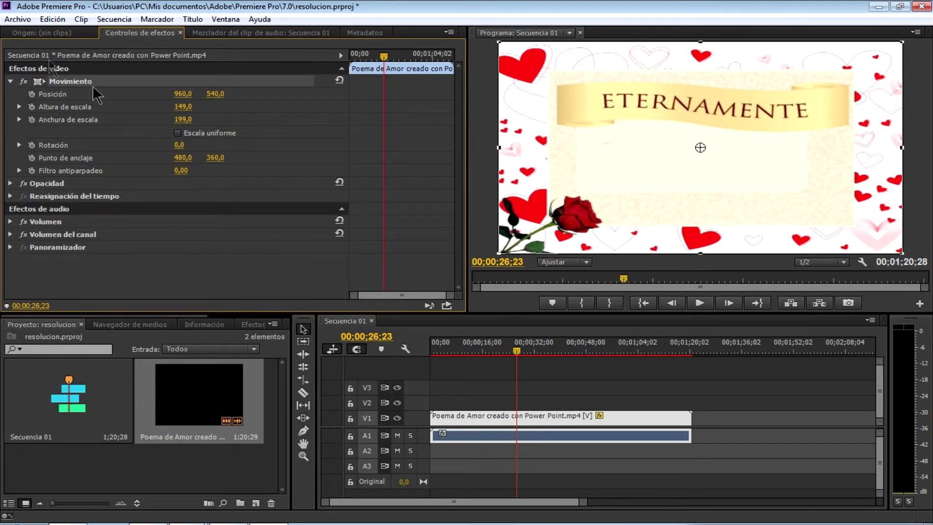
Step: Open the sequence's media export settings via Archivo > Exportar > Medios
{"action": "left_click", "coordinate": [204, 467]}
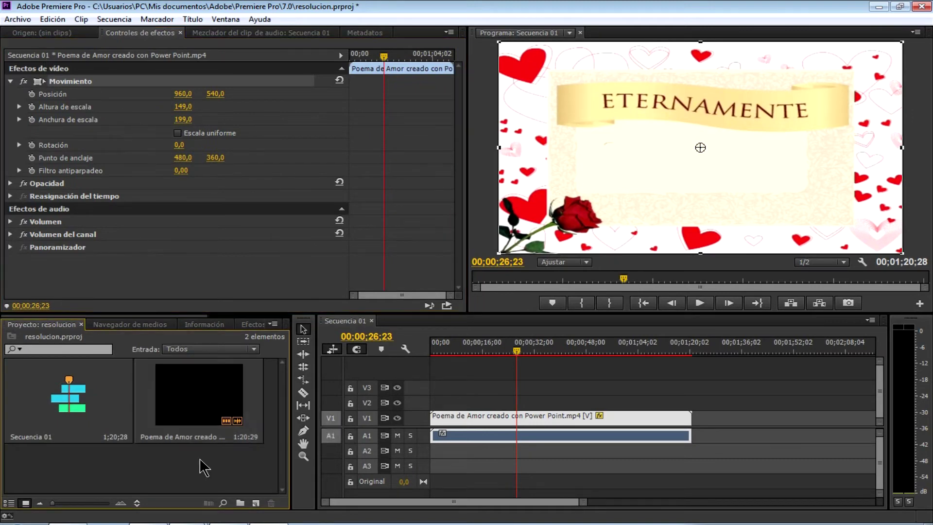
{"action": "left_click", "coordinate": [25, 20]}
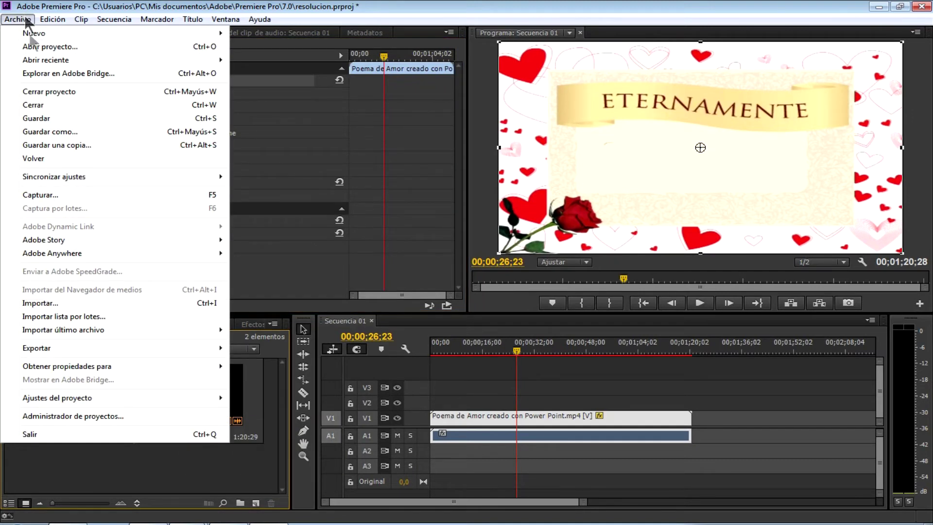
{"action": "mouse_move", "coordinate": [121, 346]}
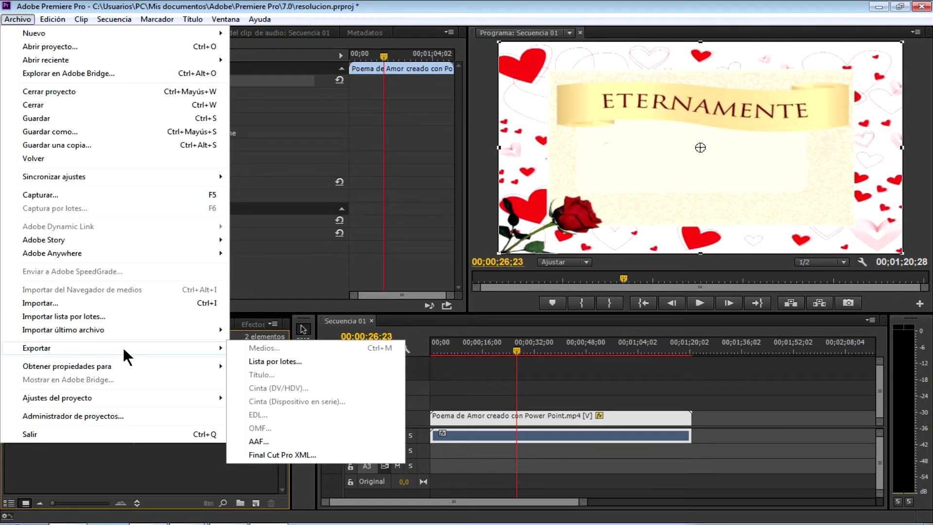
{"action": "left_click", "coordinate": [178, 468]}
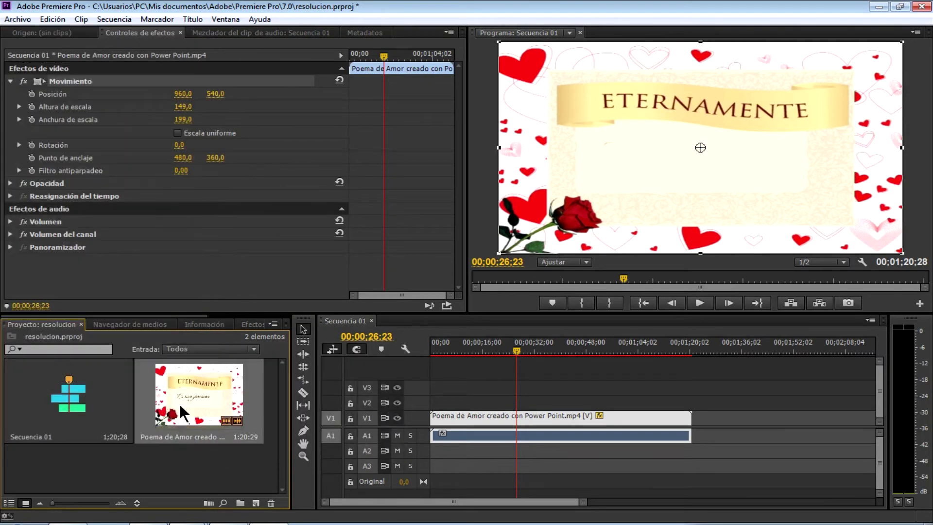
{"action": "left_click", "coordinate": [17, 19]}
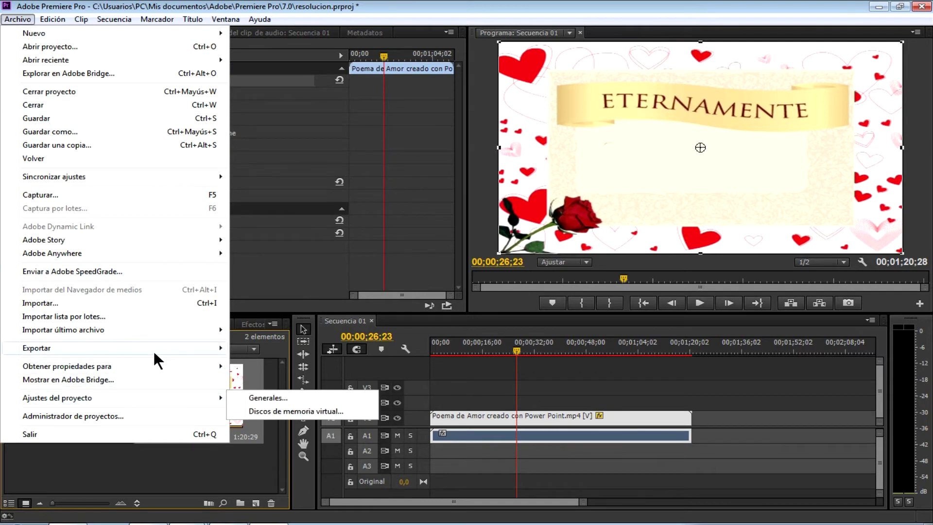
{"action": "mouse_move", "coordinate": [153, 348]}
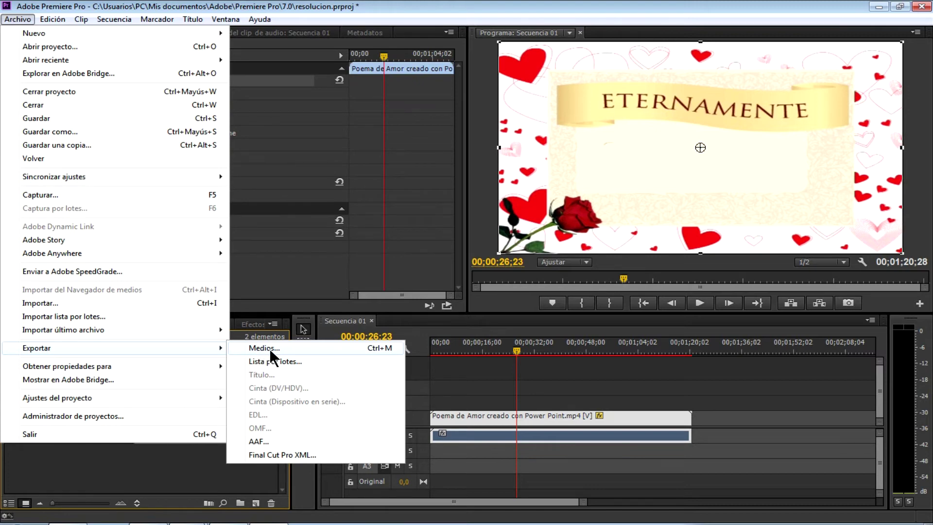
{"action": "left_click", "coordinate": [271, 348]}
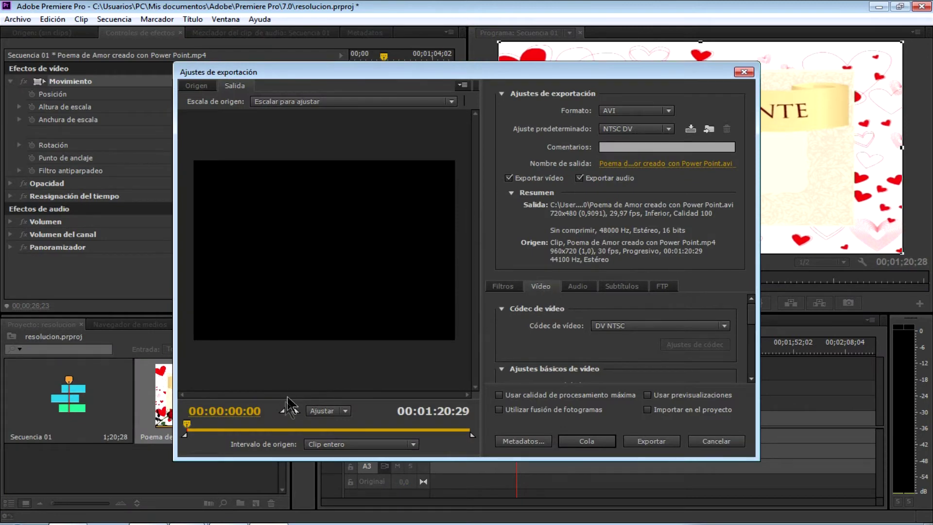
Step: Preview the ETERNAMENTE frame at 00:00:27:27 and change the export format from AVI to H.264
{"action": "left_click", "coordinate": [285, 429]}
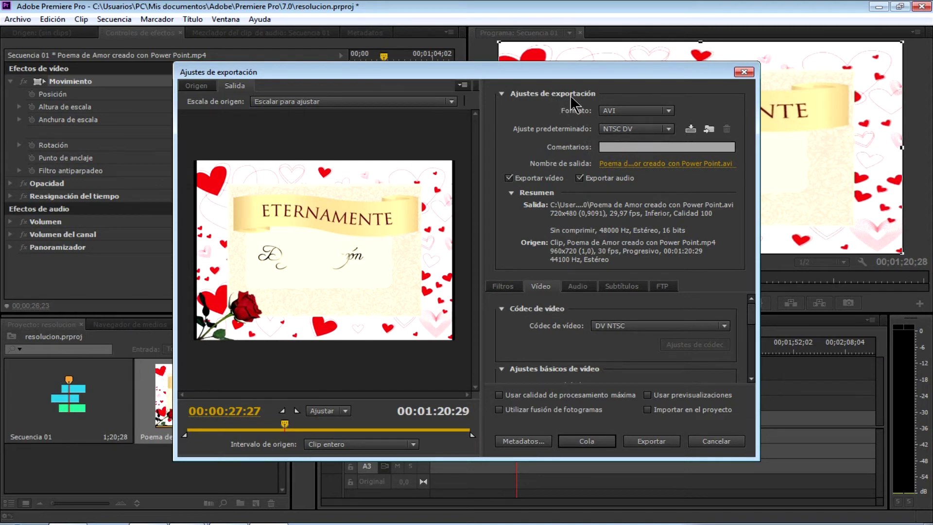
{"action": "left_click", "coordinate": [637, 111]}
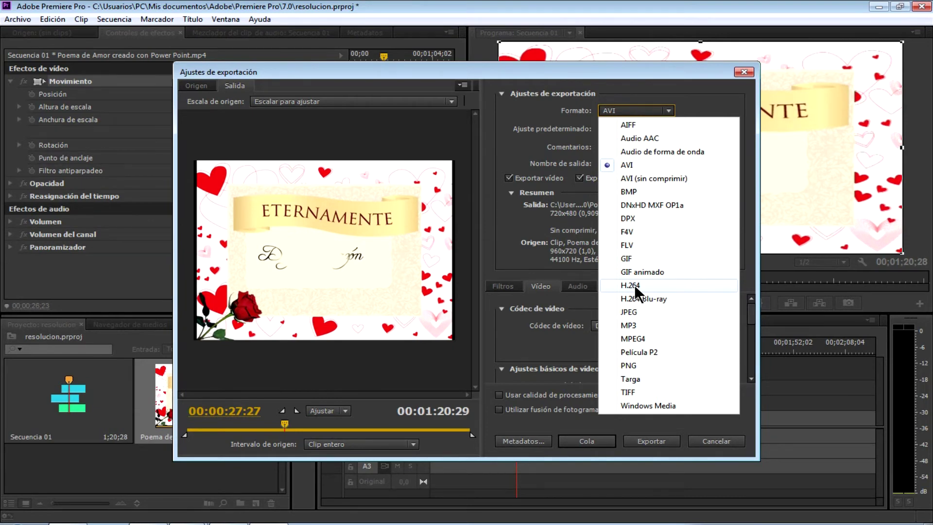
{"action": "left_click", "coordinate": [572, 115]}
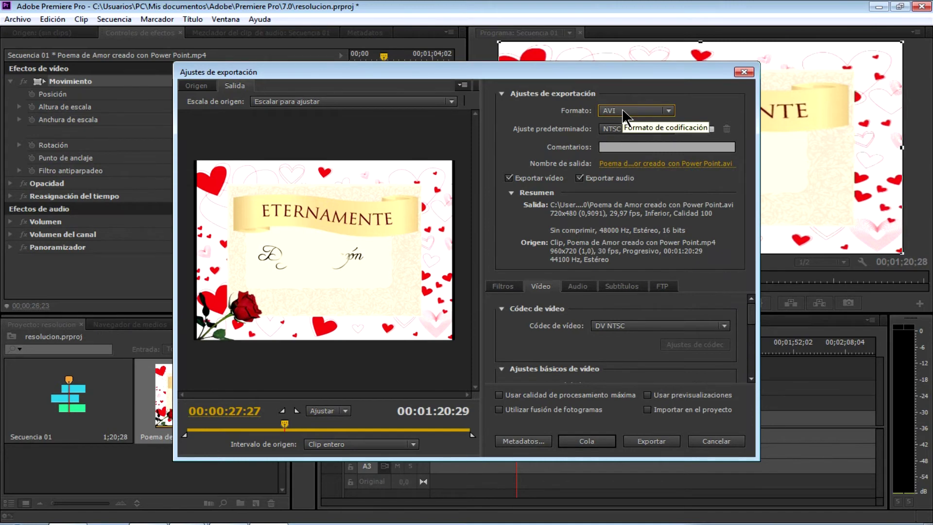
{"action": "left_click", "coordinate": [627, 117]}
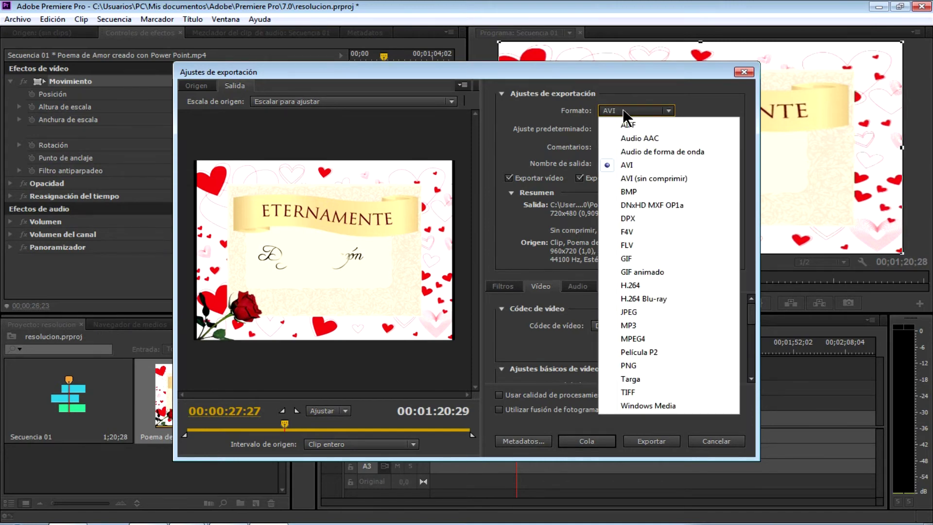
{"action": "left_click", "coordinate": [640, 286]}
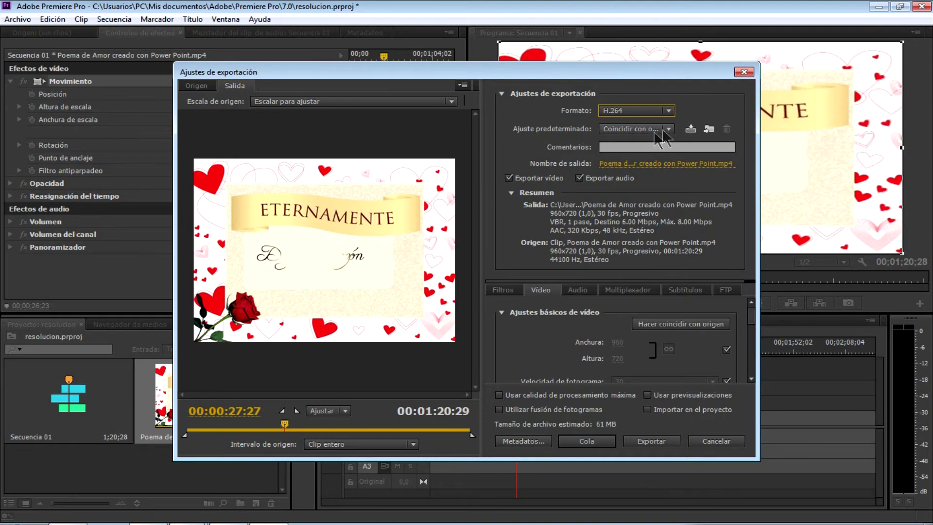
Step: Set the export preset to HD 1080i 29,97 for a 1920x1080 H.264 output
{"action": "left_click", "coordinate": [669, 129]}
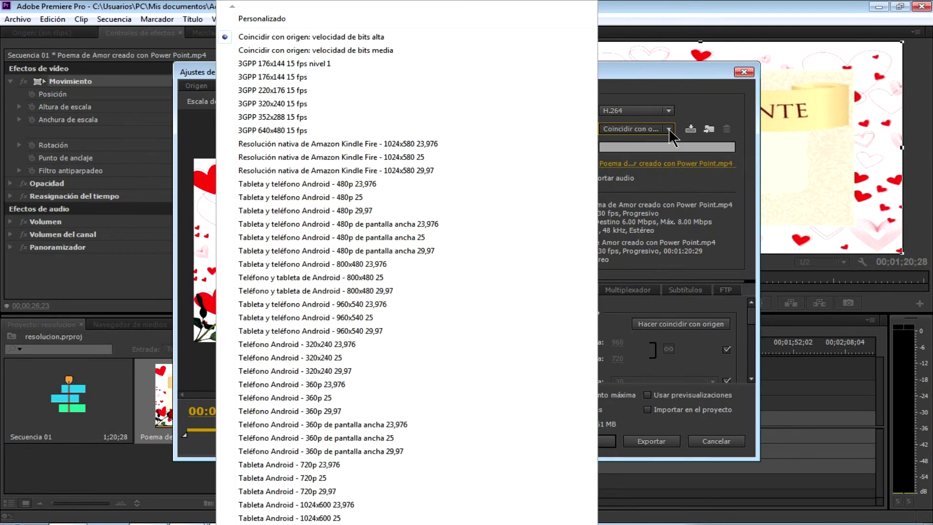
{"action": "left_click", "coordinate": [668, 130]}
{"action": "left_click", "coordinate": [669, 130]}
{"action": "left_click", "coordinate": [668, 129]}
{"action": "left_click", "coordinate": [669, 129]}
{"action": "scroll", "coordinate": [406, 268], "scroll_direction": "down", "scroll_amount": 5}
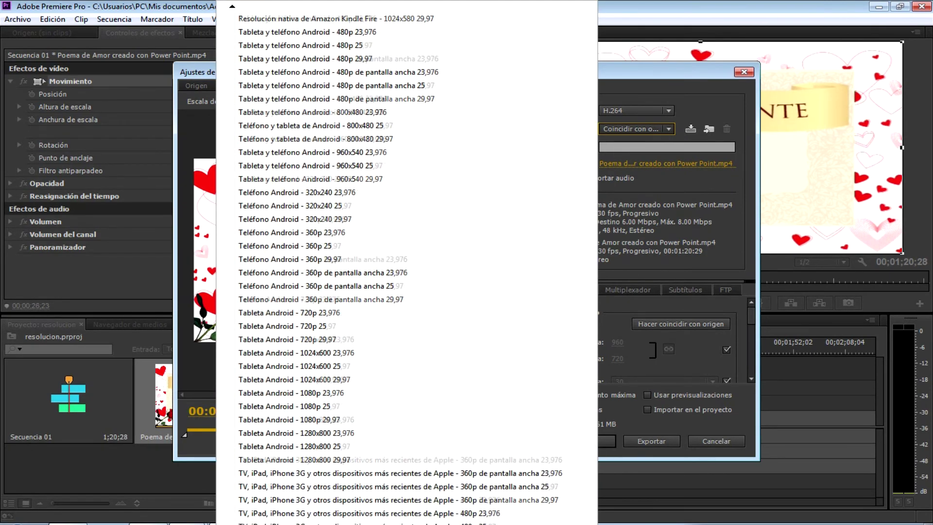
{"action": "scroll", "coordinate": [407, 268], "scroll_direction": "down", "scroll_amount": 5}
{"action": "scroll", "coordinate": [407, 268], "scroll_direction": "down", "scroll_amount": 5}
{"action": "scroll", "coordinate": [407, 269], "scroll_direction": "down", "scroll_amount": 4}
{"action": "scroll", "coordinate": [407, 268], "scroll_direction": "down", "scroll_amount": 4}
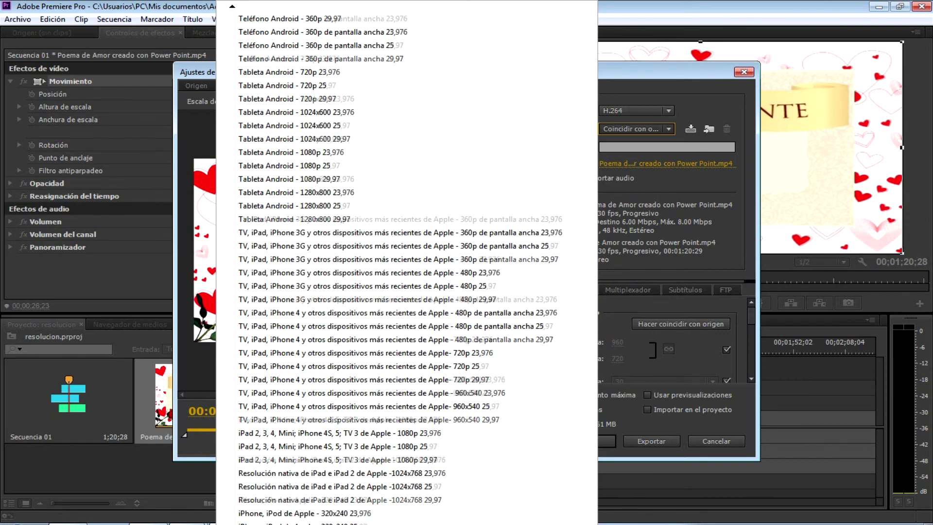
{"action": "scroll", "coordinate": [407, 268], "scroll_direction": "down", "scroll_amount": 2}
{"action": "scroll", "coordinate": [407, 268], "scroll_direction": "down", "scroll_amount": 2}
{"action": "scroll", "coordinate": [407, 268], "scroll_direction": "down", "scroll_amount": 2}
{"action": "scroll", "coordinate": [407, 269], "scroll_direction": "down", "scroll_amount": 1}
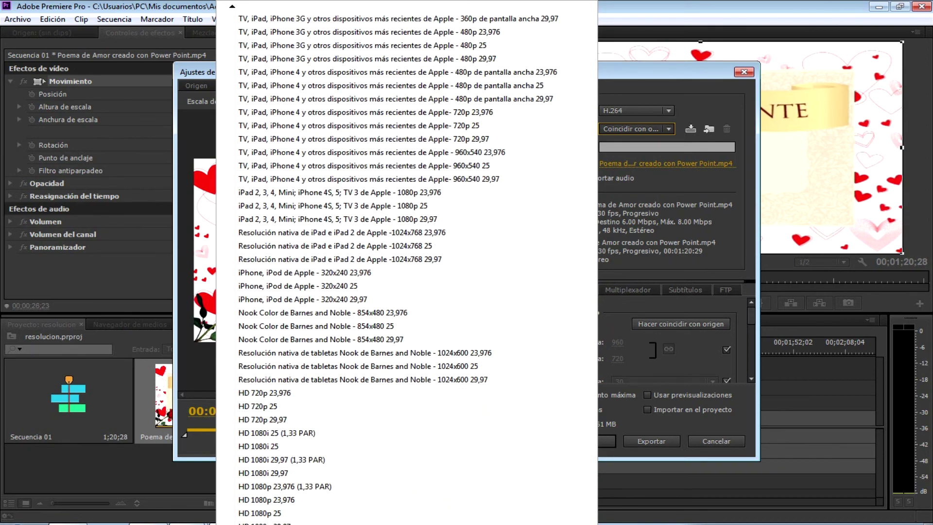
{"action": "scroll", "coordinate": [265, 415], "scroll_direction": "down", "scroll_amount": 2}
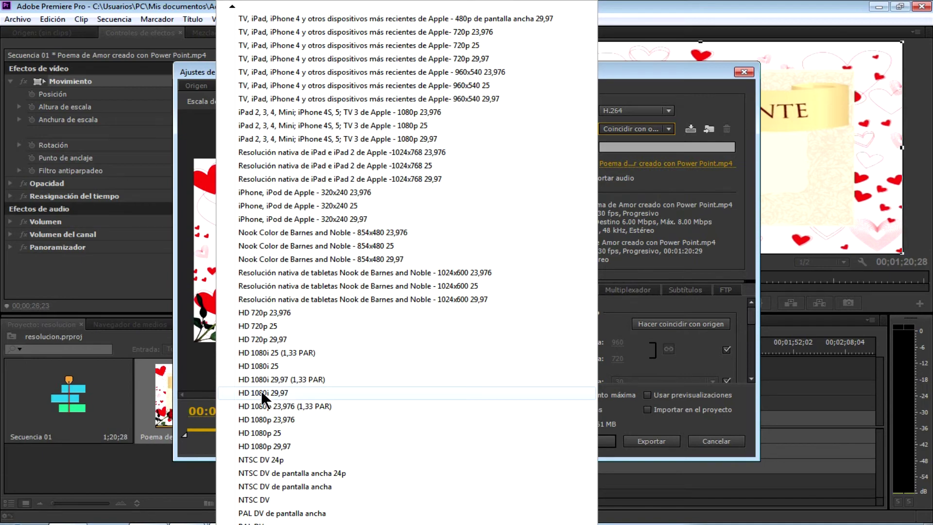
{"action": "left_click", "coordinate": [262, 393]}
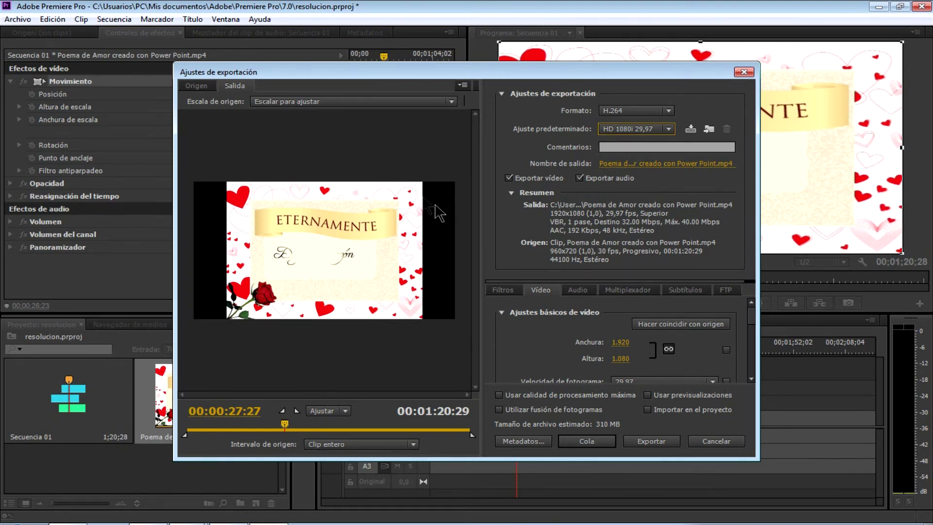
Step: Set Escala de origen to Estirar y rellenar, after briefly trying Escalar y rellenar
{"action": "left_click", "coordinate": [288, 103]}
{"action": "left_click", "coordinate": [288, 104]}
{"action": "left_click", "coordinate": [288, 103]}
{"action": "left_click", "coordinate": [288, 104]}
{"action": "left_click", "coordinate": [288, 103]}
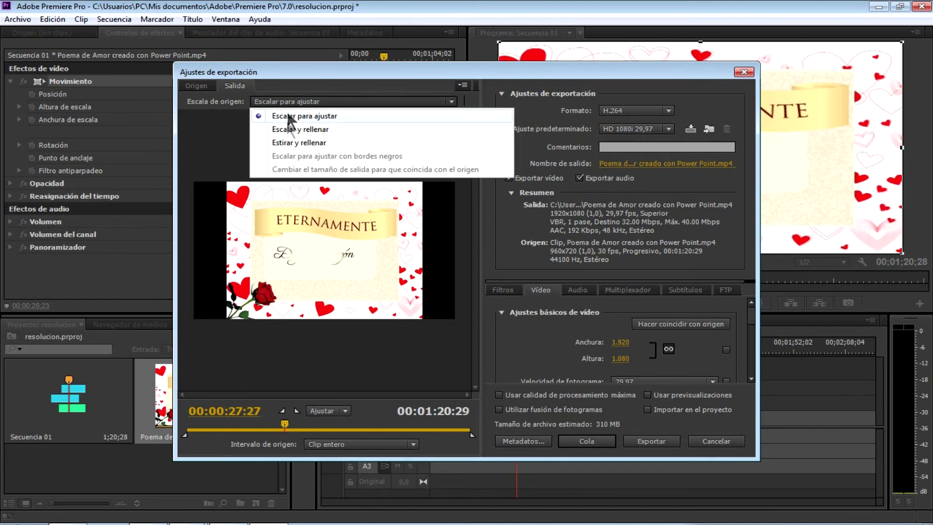
{"action": "left_click", "coordinate": [311, 141]}
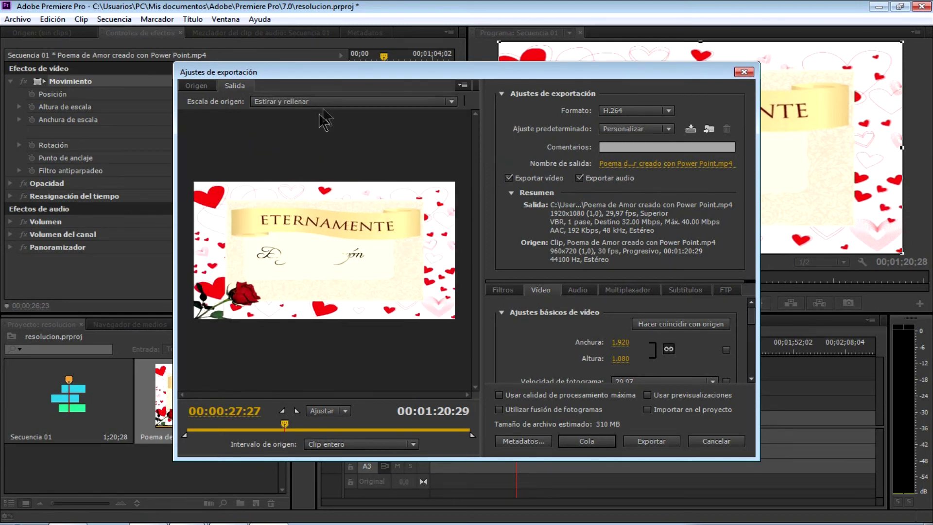
{"action": "left_click", "coordinate": [328, 102]}
{"action": "left_click", "coordinate": [314, 127]}
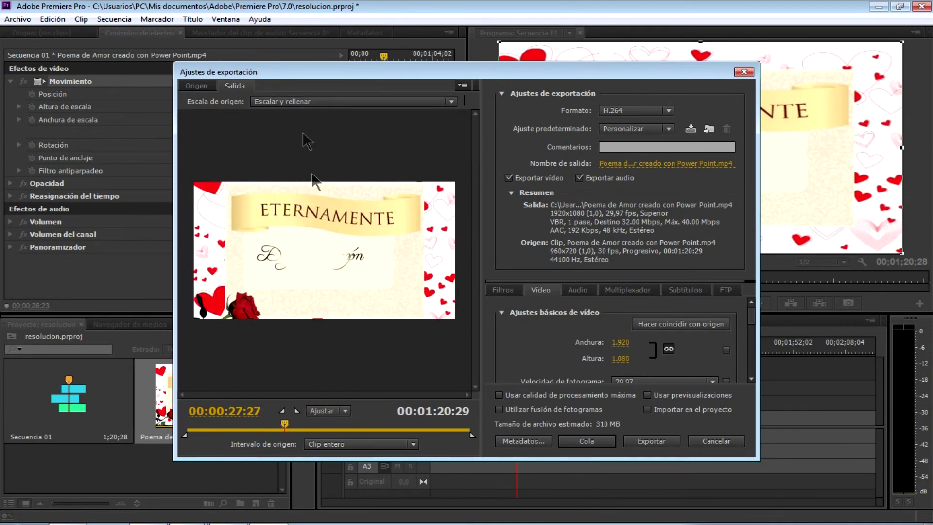
{"action": "left_click", "coordinate": [307, 103]}
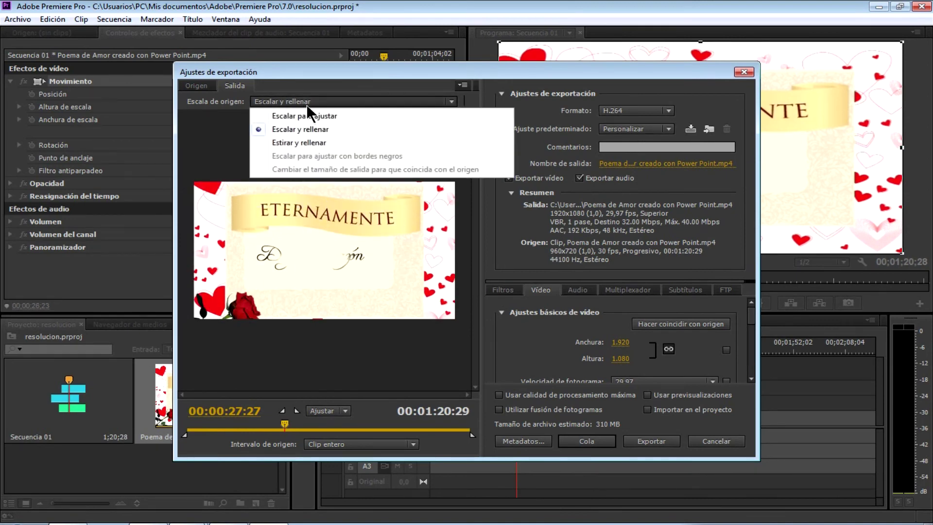
{"action": "left_click", "coordinate": [306, 142]}
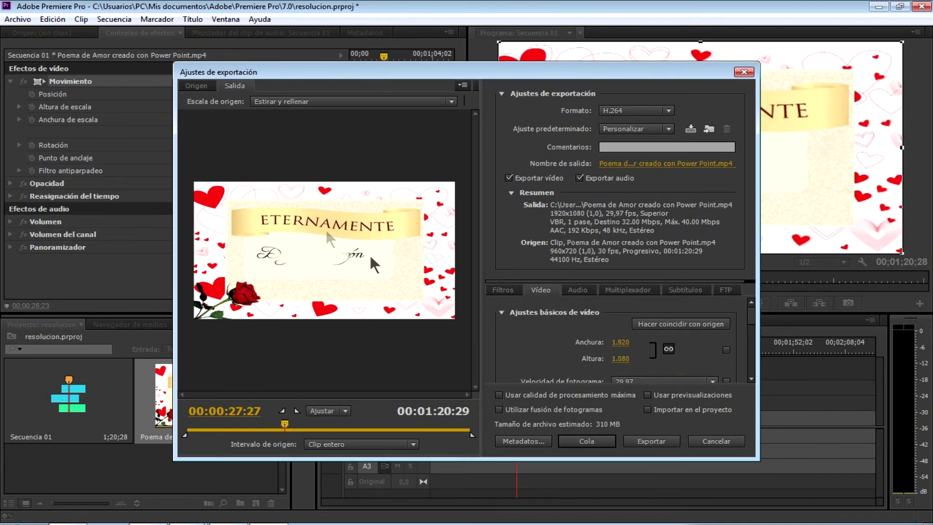
Step: Name the export output file 'resolucion' as an MP4 in the 7.0 folder
{"action": "left_click", "coordinate": [645, 165]}
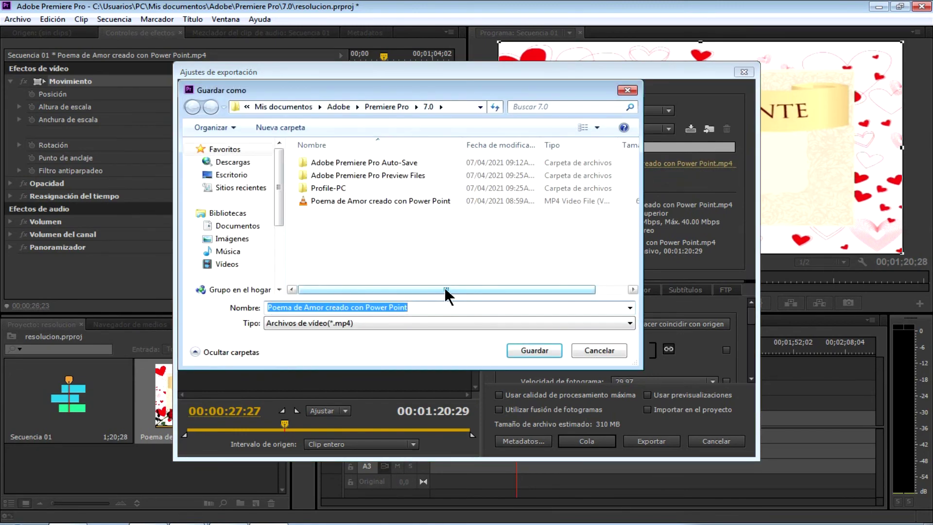
{"action": "type", "text": "resolucion"}
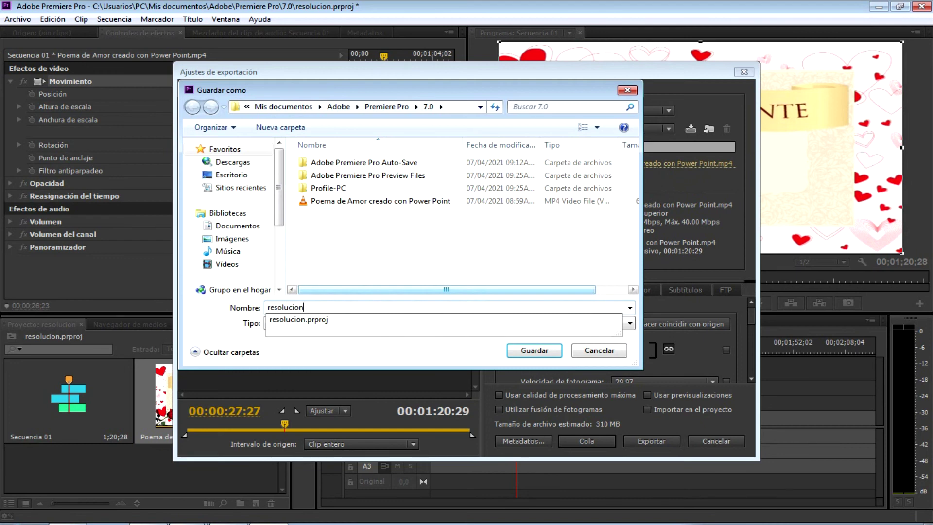
{"action": "left_click", "coordinate": [445, 350]}
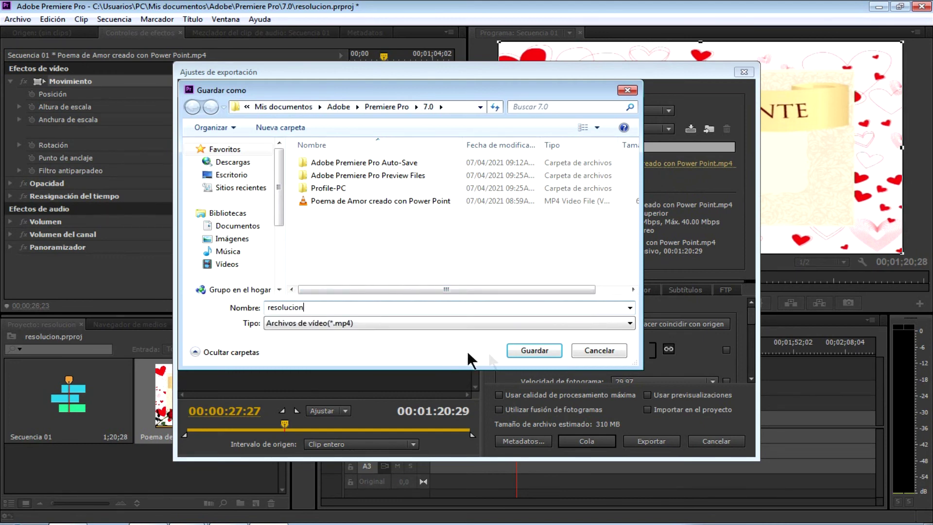
{"action": "left_click", "coordinate": [524, 350]}
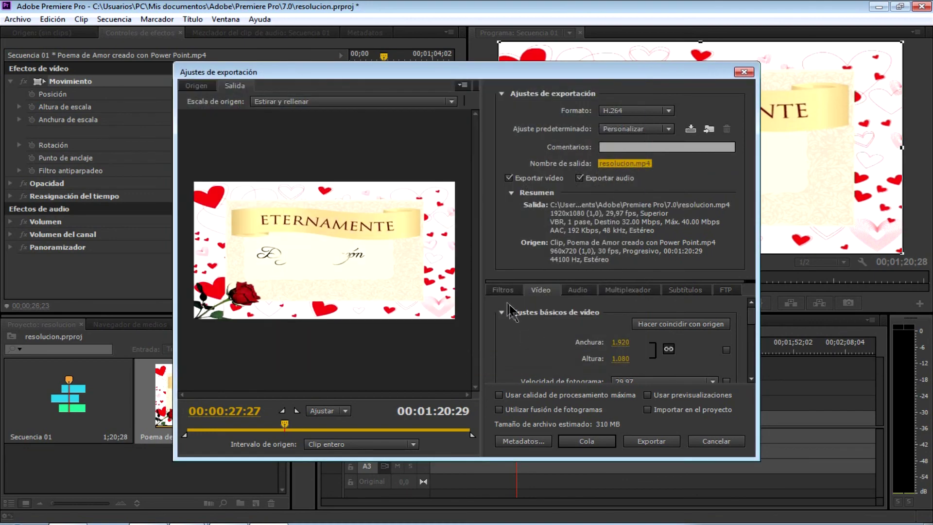